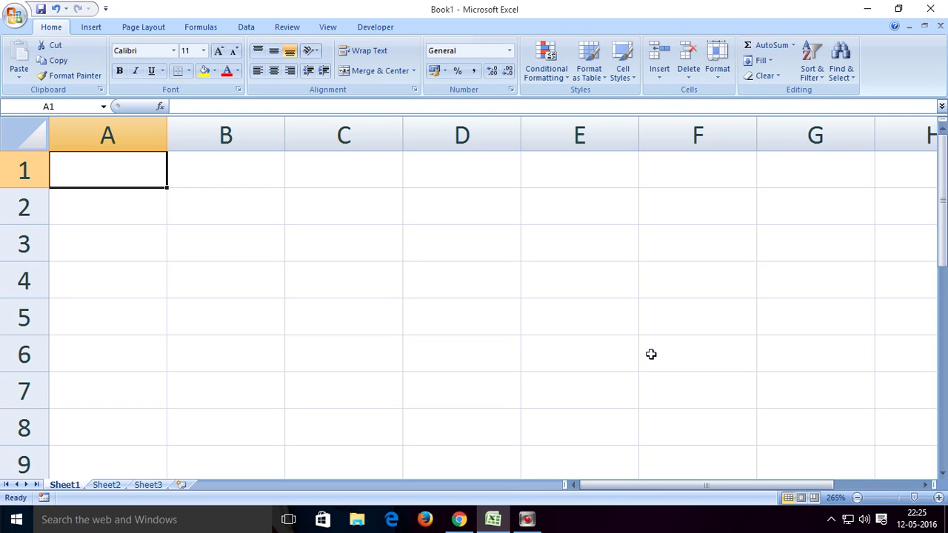
Enter the Days header in A1 and Sunday in A2
{"action": "left_click", "coordinate": [147, 293]}
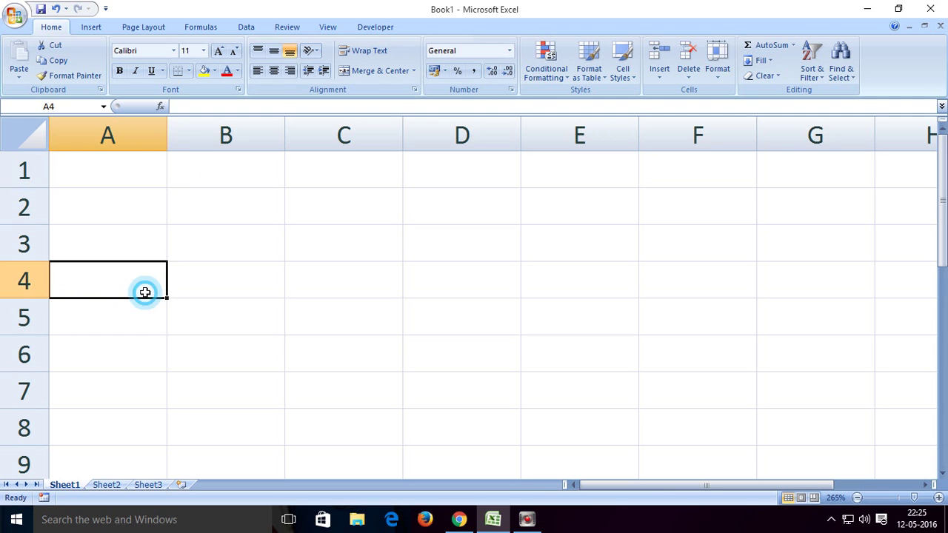
{"action": "left_click", "coordinate": [99, 174]}
{"action": "left_click", "coordinate": [96, 201]}
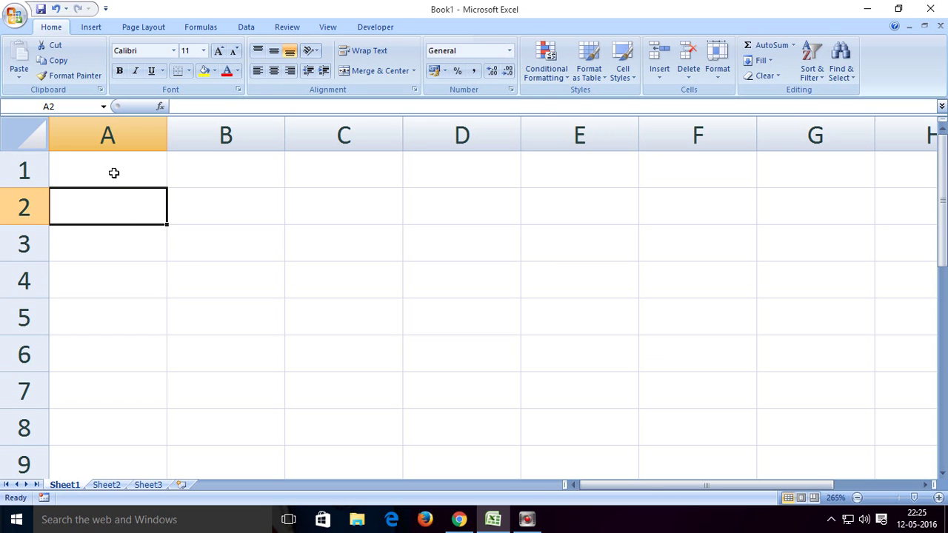
{"action": "left_click", "coordinate": [113, 173]}
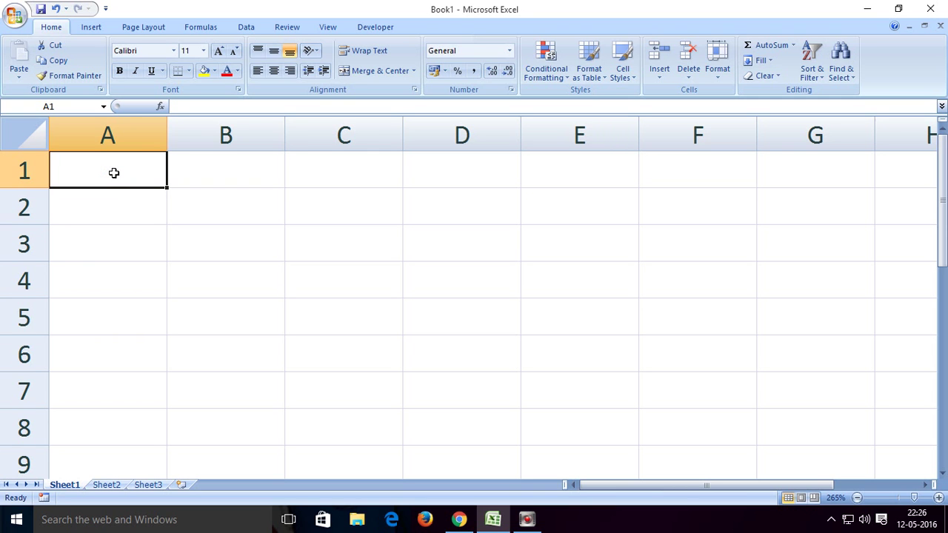
{"action": "type", "text": "D"}
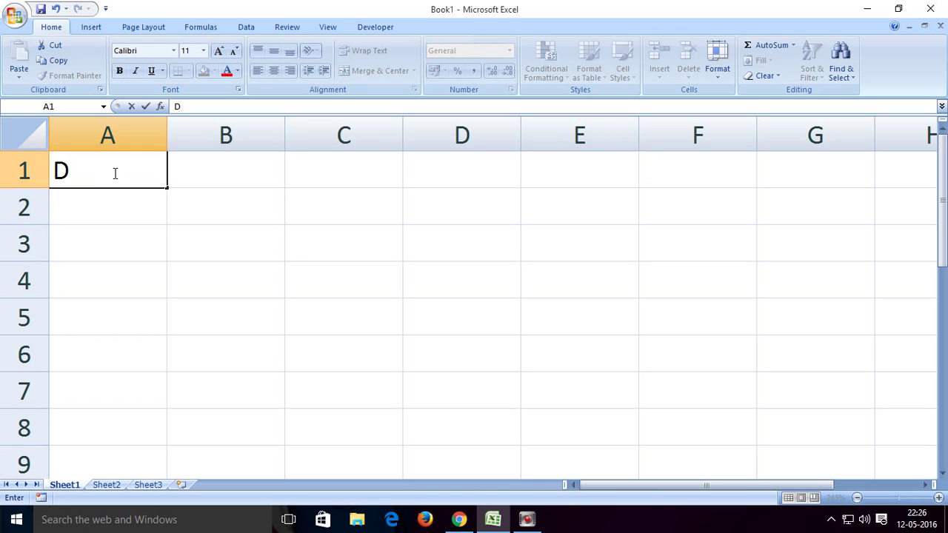
{"action": "type", "text": "ays"}
{"action": "left_click", "coordinate": [109, 208]}
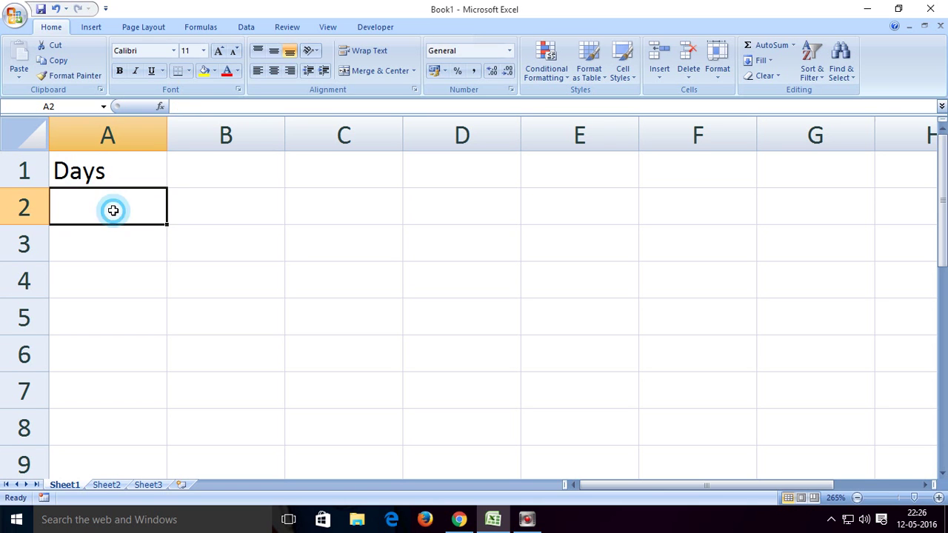
{"action": "left_click", "coordinate": [185, 106]}
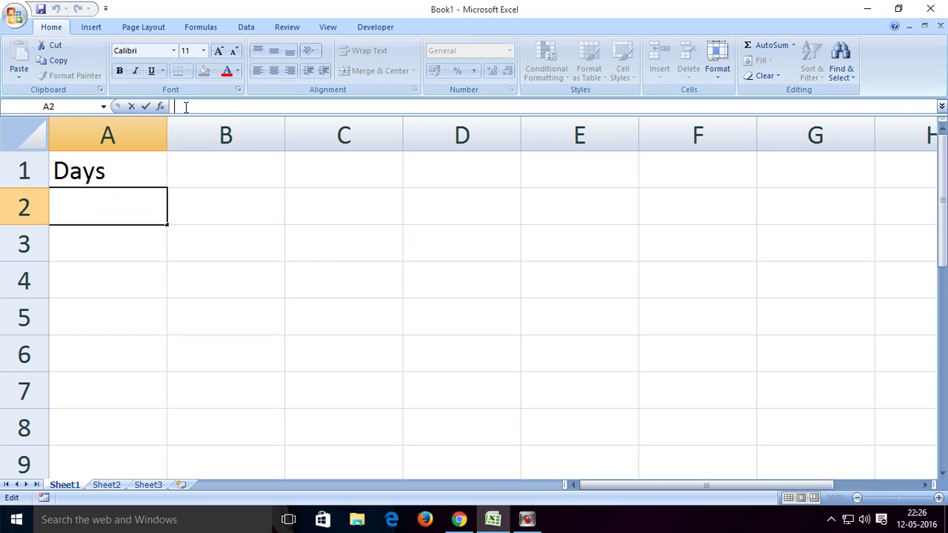
{"action": "type", "text": "Sun"}
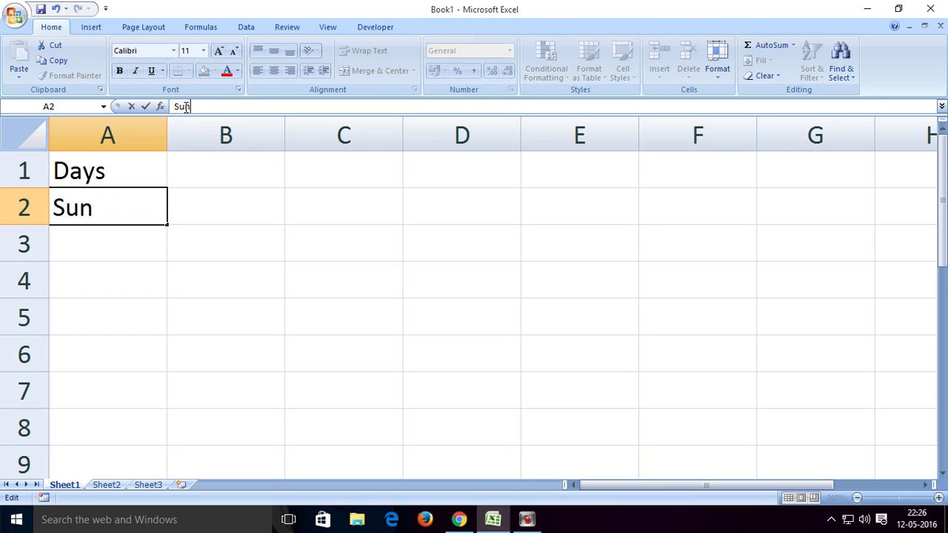
{"action": "type", "text": "day"}
{"action": "key", "text": "Return"}
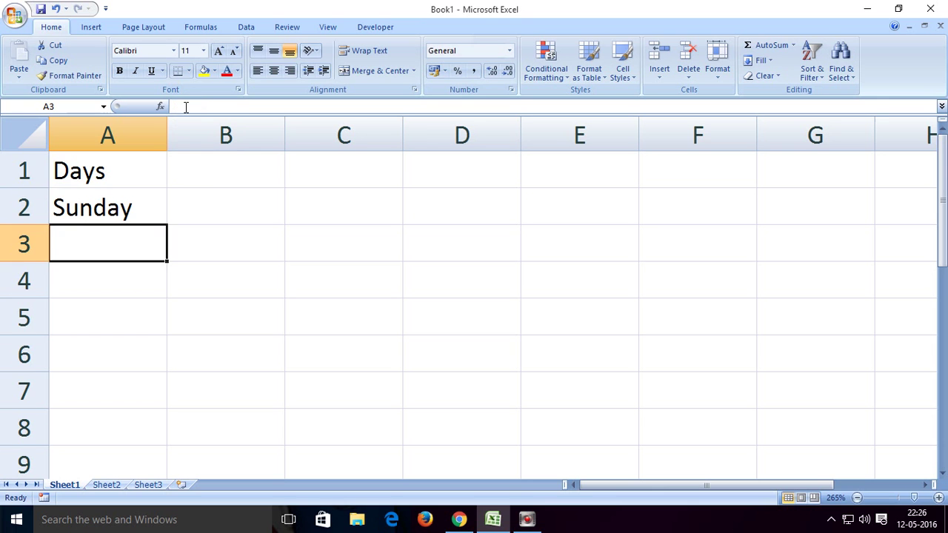
Auto-fill Monday through Saturday down to A8 and autofit column A to fit the names
{"action": "left_click", "coordinate": [143, 216]}
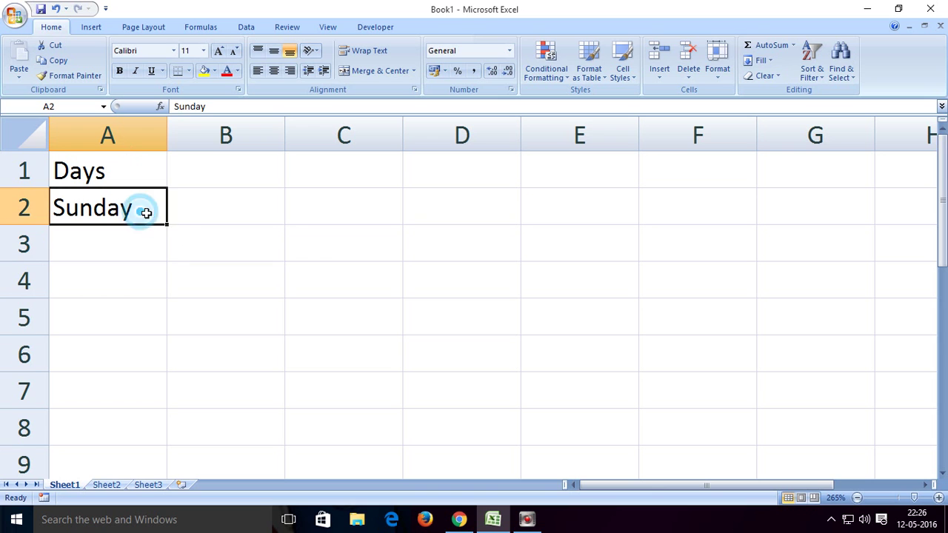
{"action": "left_click_drag", "start_coordinate": [167, 227], "coordinate": [165, 429]}
{"action": "left_click", "coordinate": [220, 368]}
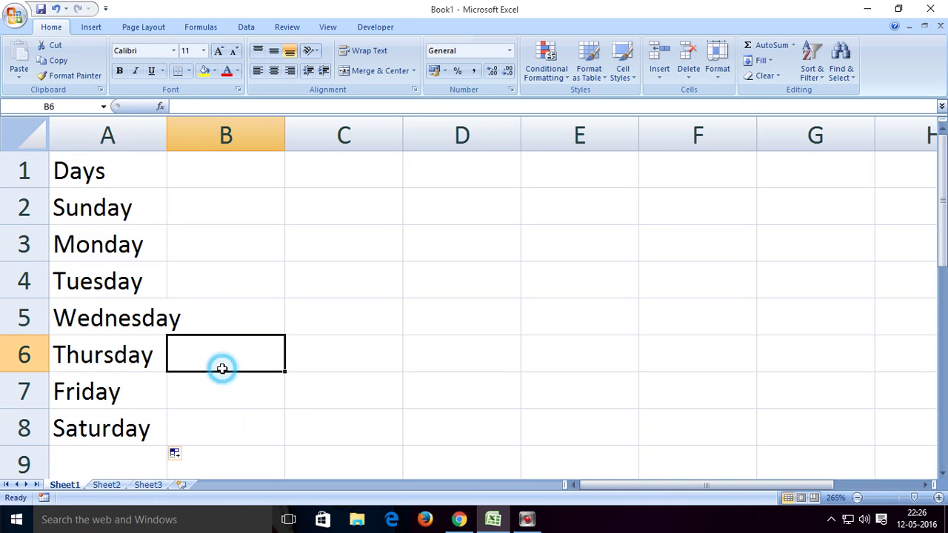
{"action": "double_click", "coordinate": [169, 132]}
Check the weekday entries Sunday through Saturday in column A
{"action": "left_click", "coordinate": [249, 239]}
{"action": "left_click", "coordinate": [378, 349]}
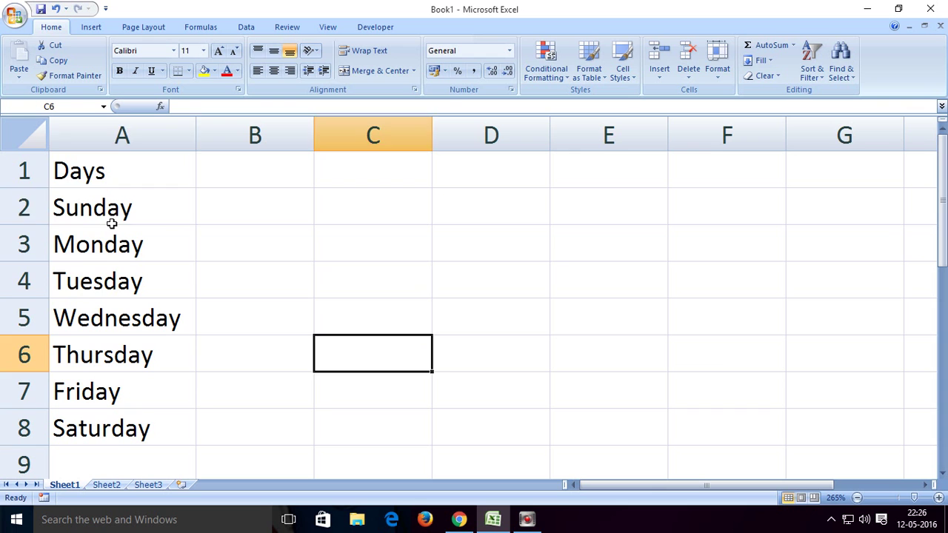
{"action": "left_click", "coordinate": [111, 218]}
{"action": "left_click", "coordinate": [115, 244]}
{"action": "left_click", "coordinate": [131, 281]}
{"action": "left_click", "coordinate": [135, 315]}
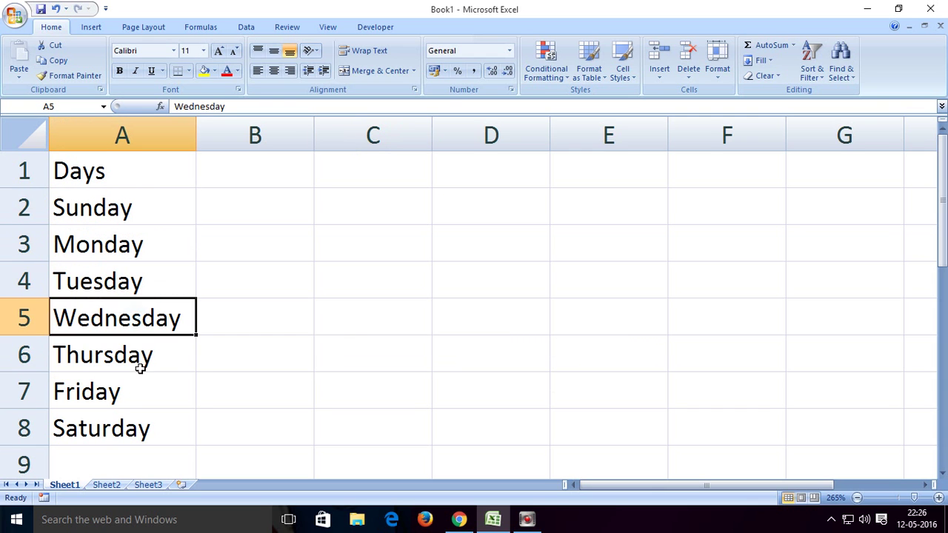
{"action": "left_click", "coordinate": [140, 368]}
{"action": "left_click", "coordinate": [127, 396]}
{"action": "left_click", "coordinate": [131, 434]}
Select cells B1 and B2, leaving B2 empty
{"action": "left_click", "coordinate": [231, 170]}
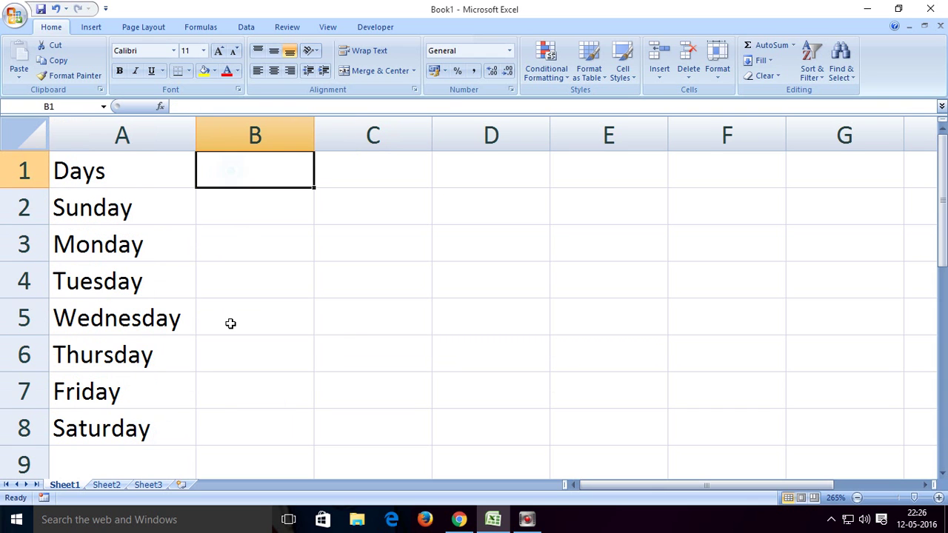
{"action": "left_click", "coordinate": [283, 222]}
{"action": "left_click", "coordinate": [298, 166]}
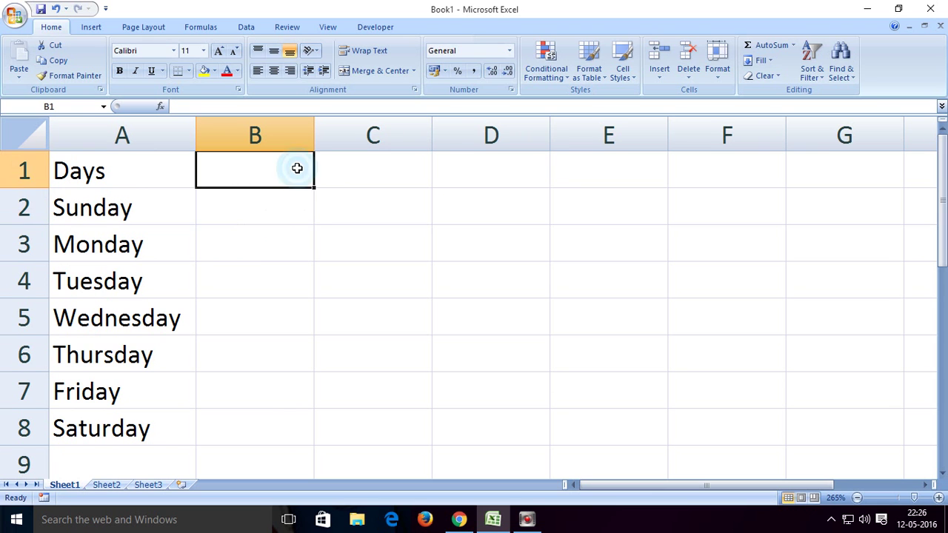
{"action": "left_click", "coordinate": [287, 202]}
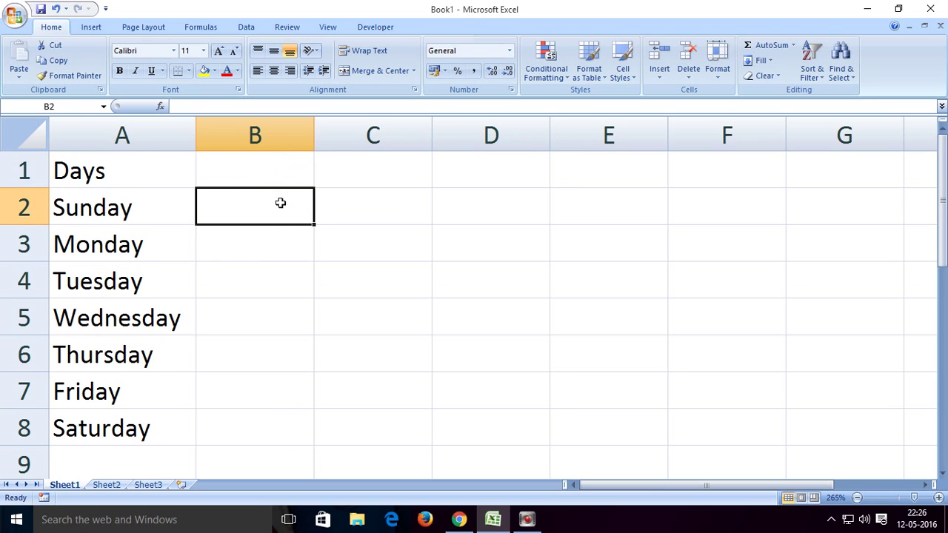
{"action": "left_click", "coordinate": [181, 106]}
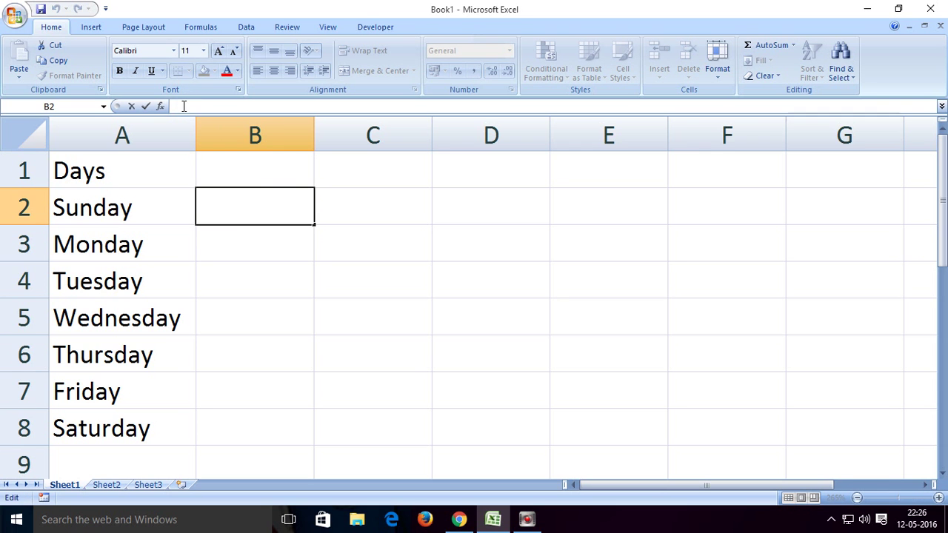
{"action": "left_click", "coordinate": [259, 255]}
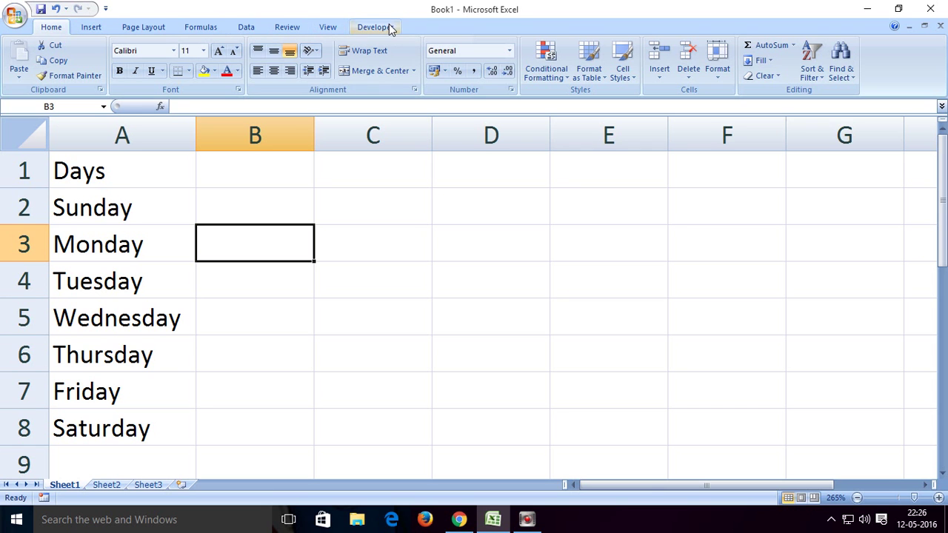
{"action": "left_click", "coordinate": [17, 15]}
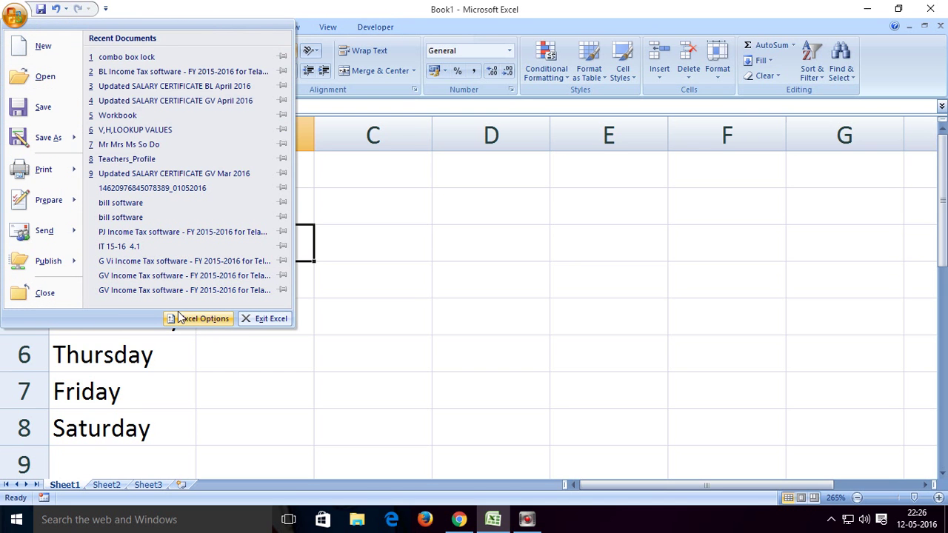
{"action": "left_click", "coordinate": [204, 320]}
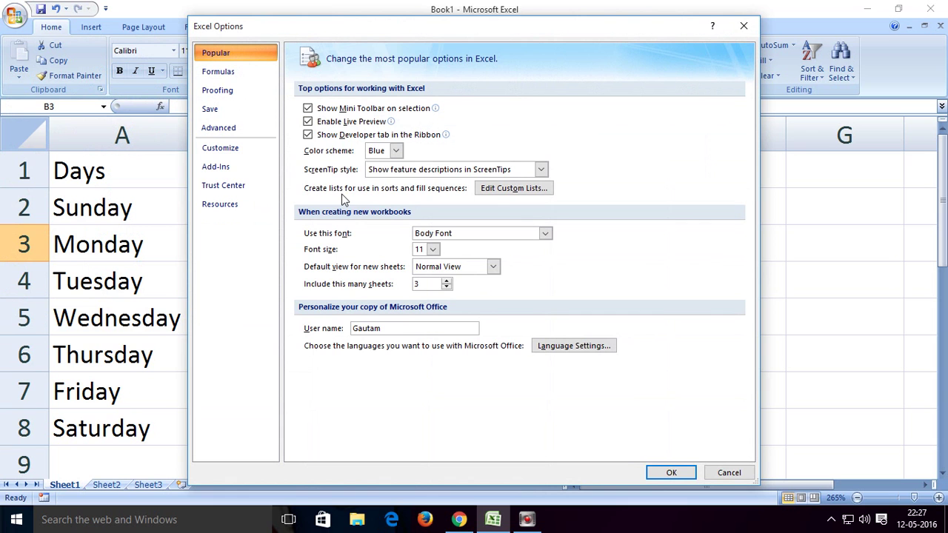
{"action": "left_click", "coordinate": [307, 135]}
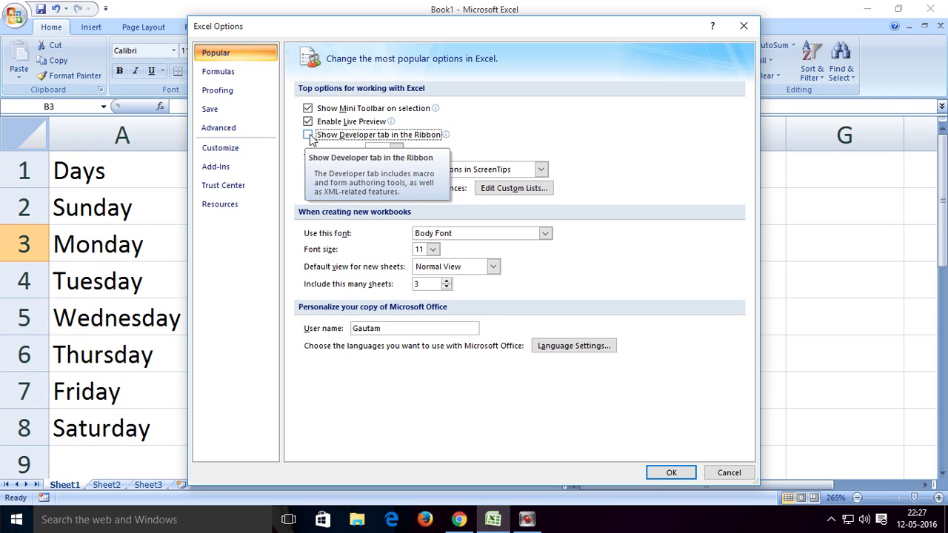
{"action": "left_click", "coordinate": [308, 134]}
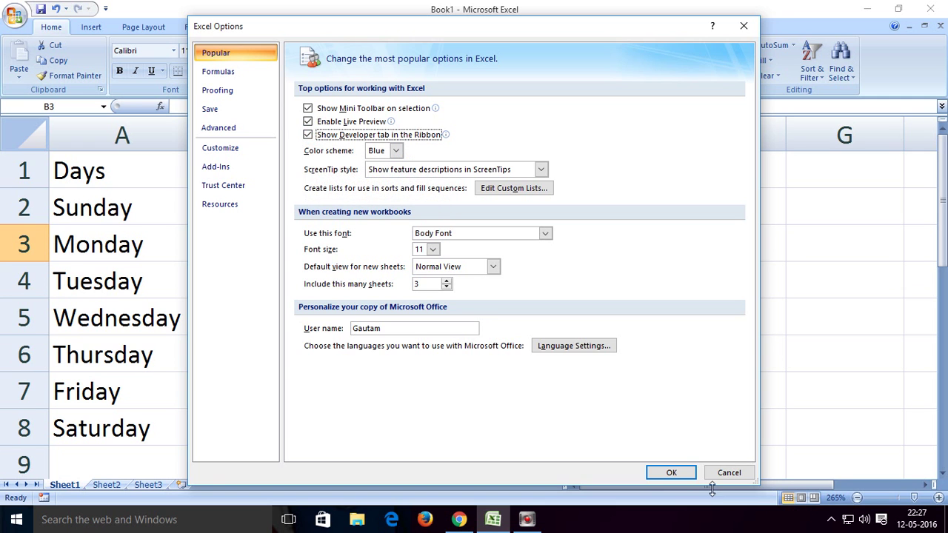
{"action": "left_click", "coordinate": [671, 473]}
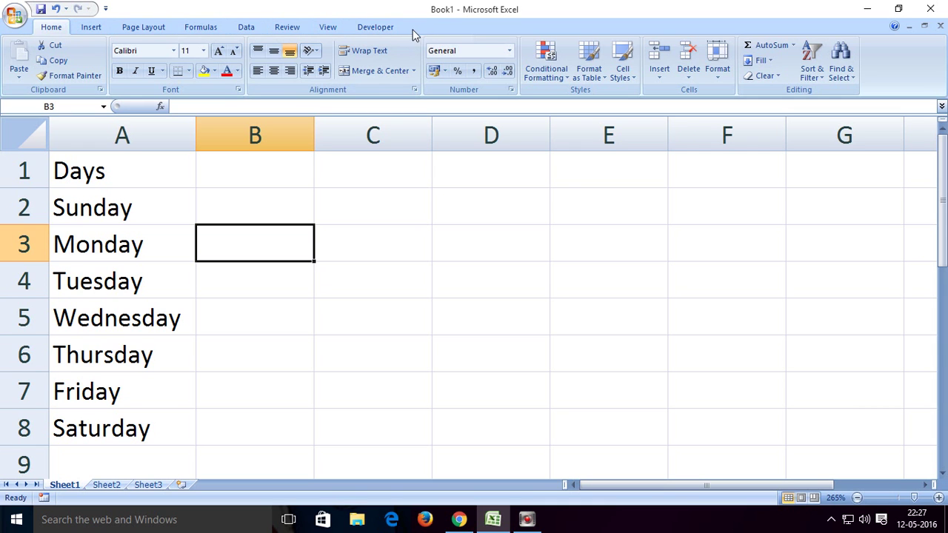
Draw a Combo Box form control over cell B2 and select it
{"action": "left_click", "coordinate": [374, 28]}
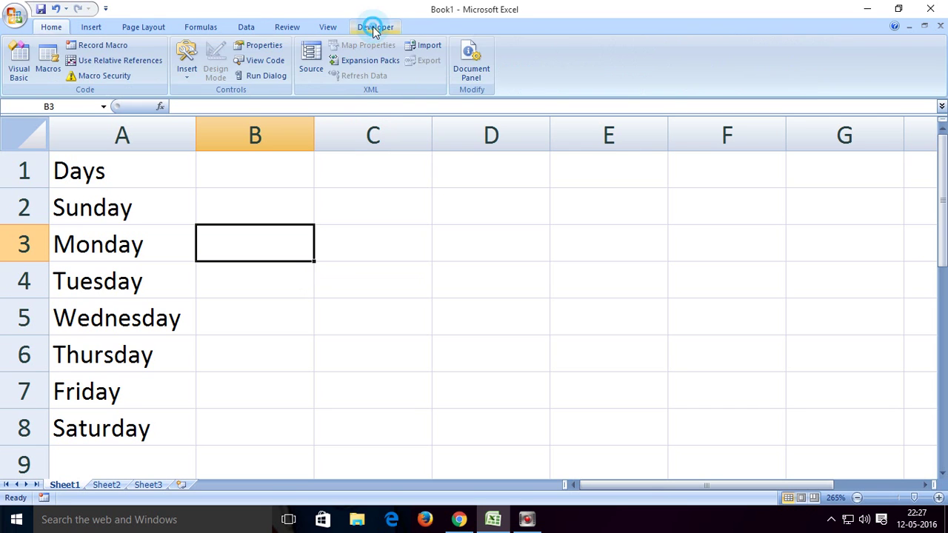
{"action": "left_click", "coordinate": [189, 68]}
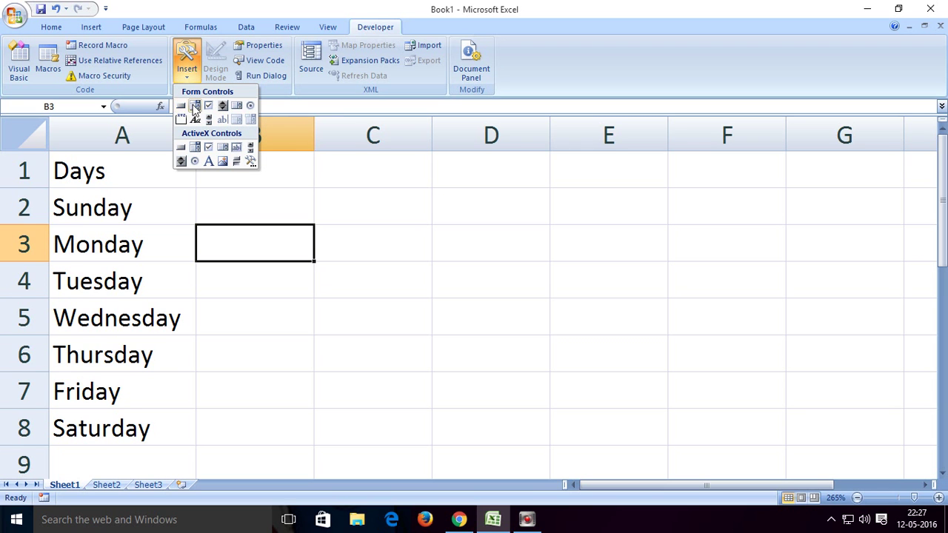
{"action": "left_click", "coordinate": [195, 106]}
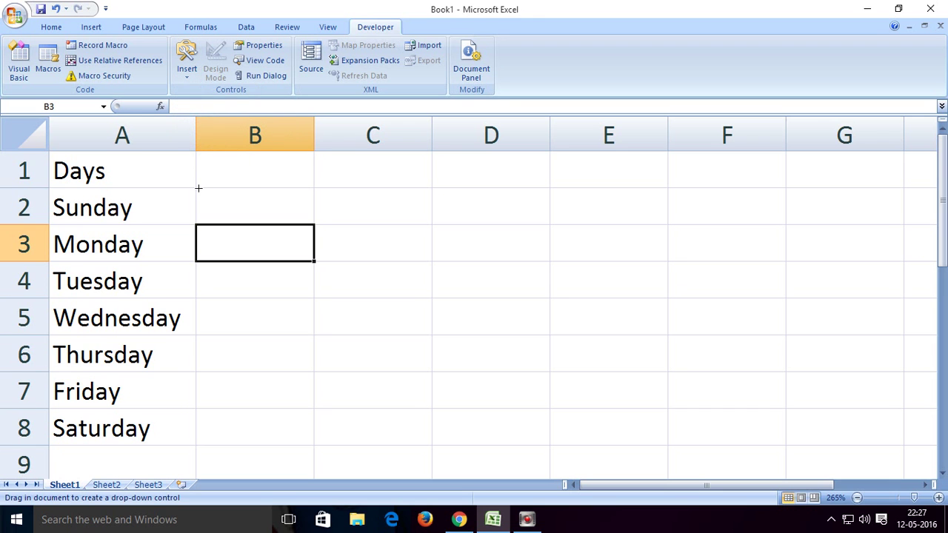
{"action": "left_click_drag", "start_coordinate": [199, 188], "coordinate": [313, 206]}
{"action": "left_click", "coordinate": [268, 314]}
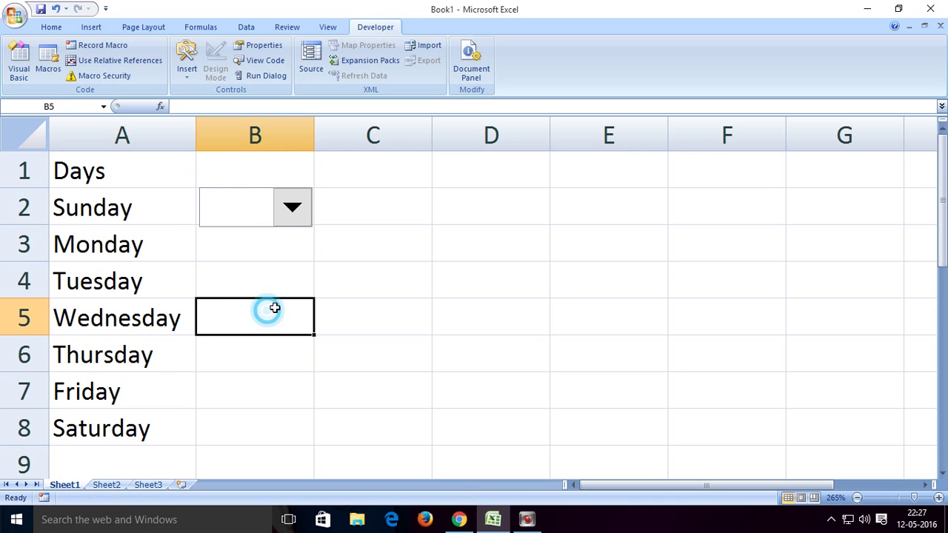
{"action": "left_click", "coordinate": [294, 211]}
{"action": "left_click", "coordinate": [282, 296]}
{"action": "left_click", "coordinate": [294, 210], "text": "ctrl"}
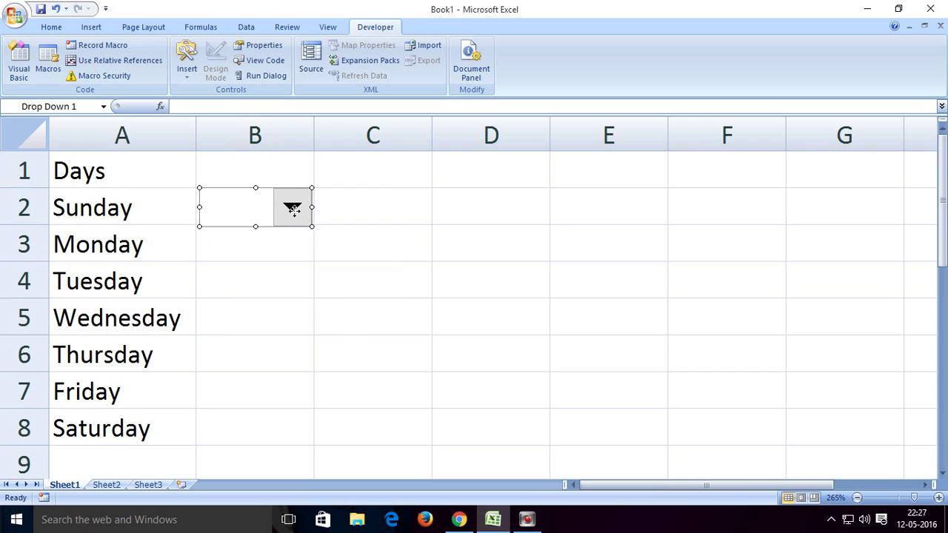
Set the combo box input range to $A$2:$A$8 and its cell link to $B$1
{"action": "right_click", "coordinate": [293, 211]}
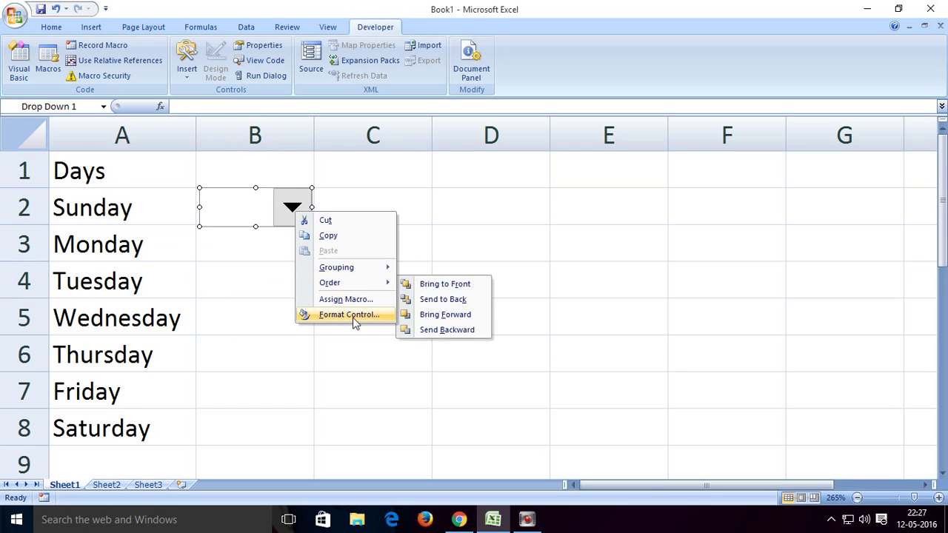
{"action": "left_click", "coordinate": [242, 272]}
{"action": "right_click", "coordinate": [287, 211]}
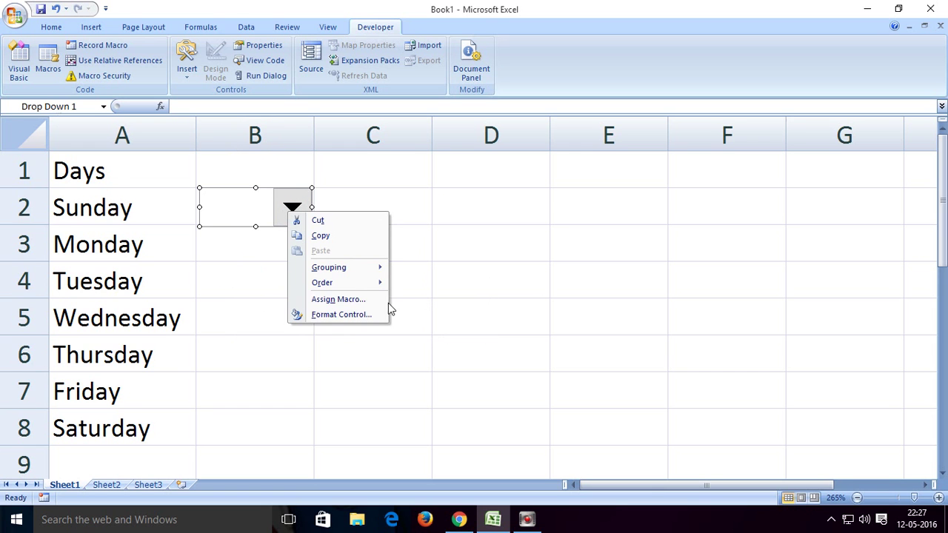
{"action": "left_click", "coordinate": [343, 315]}
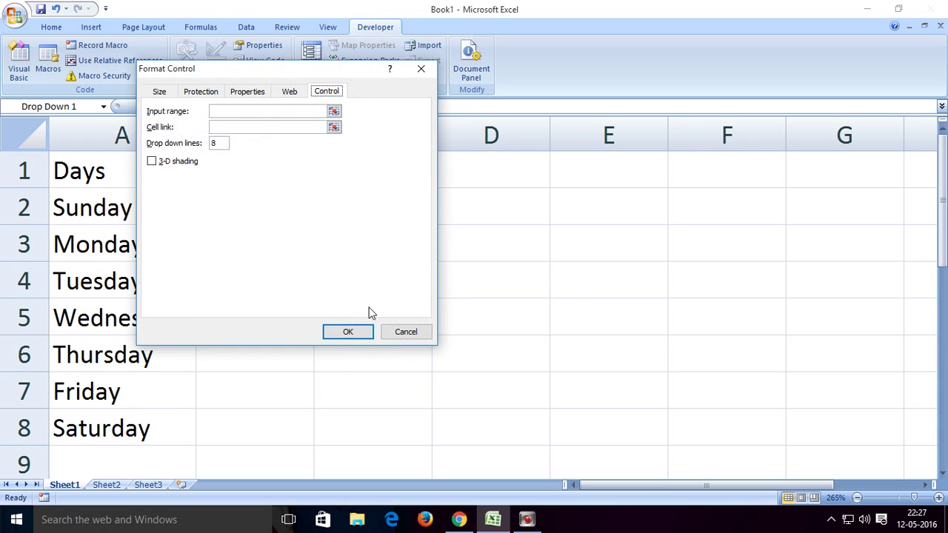
{"action": "mouse_move", "coordinate": [267, 69]}
{"action": "left_mouse_down"}
{"action": "mouse_move", "coordinate": [709, 195]}
{"action": "mouse_move", "coordinate": [526, 184]}
{"action": "left_mouse_up"}
{"action": "left_click", "coordinate": [479, 223]}
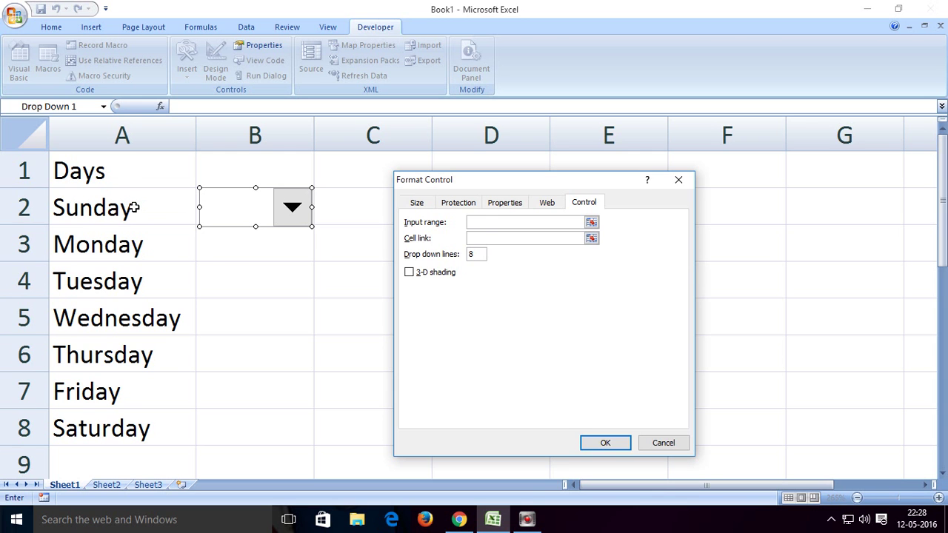
{"action": "left_click_drag", "start_coordinate": [133, 208], "coordinate": [145, 277]}
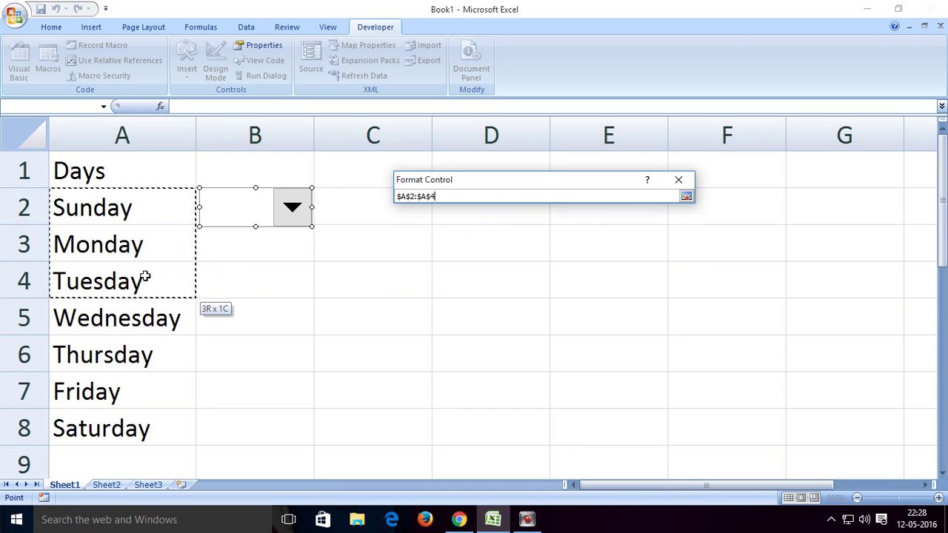
{"action": "left_click_drag", "start_coordinate": [145, 277], "coordinate": [139, 428]}
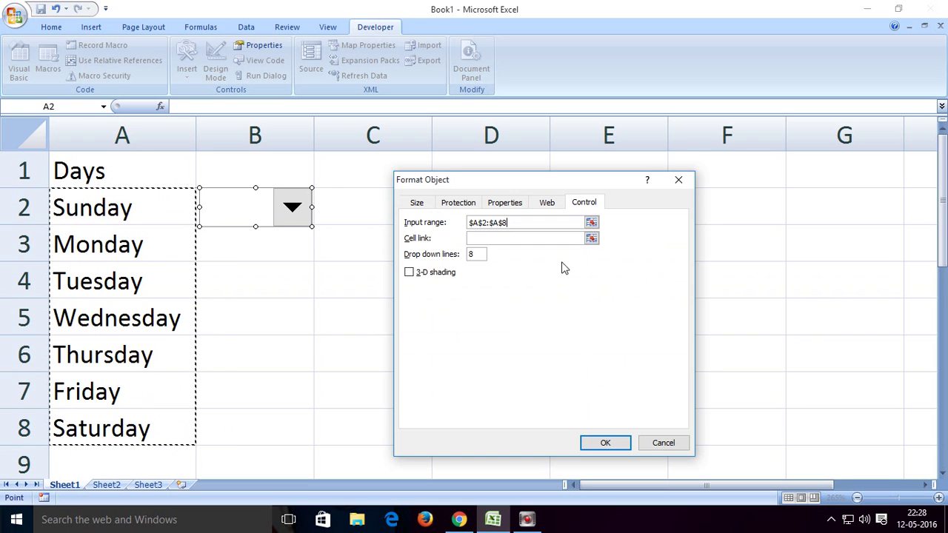
{"action": "left_click", "coordinate": [483, 238]}
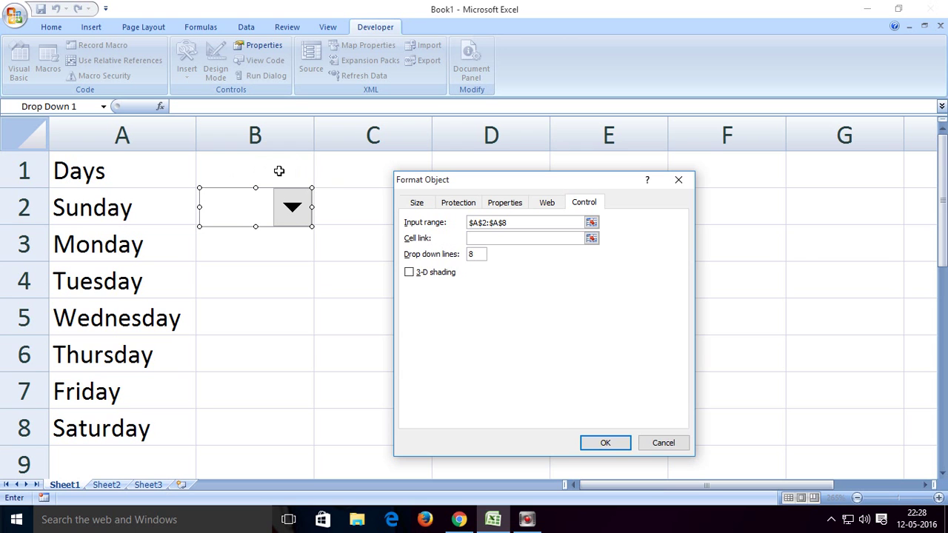
{"action": "left_click", "coordinate": [279, 171]}
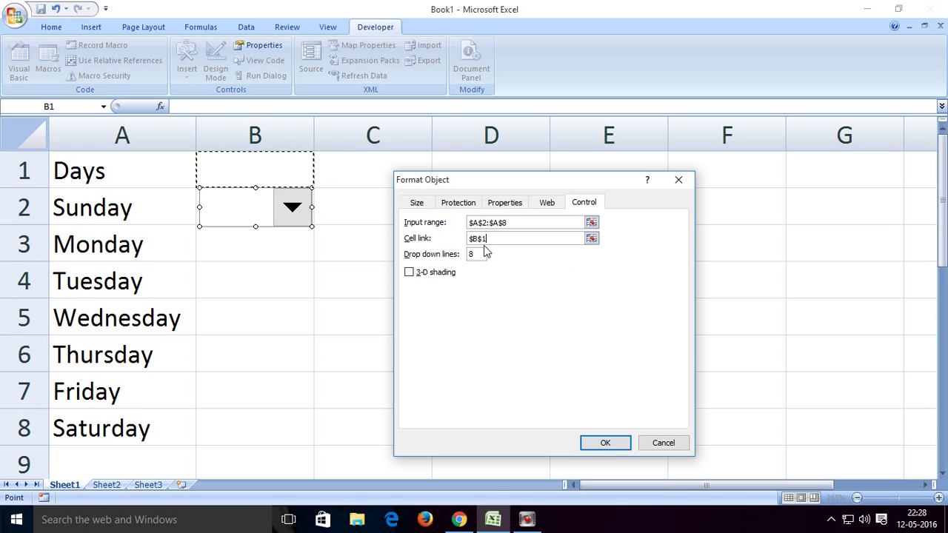
{"action": "left_click", "coordinate": [606, 443]}
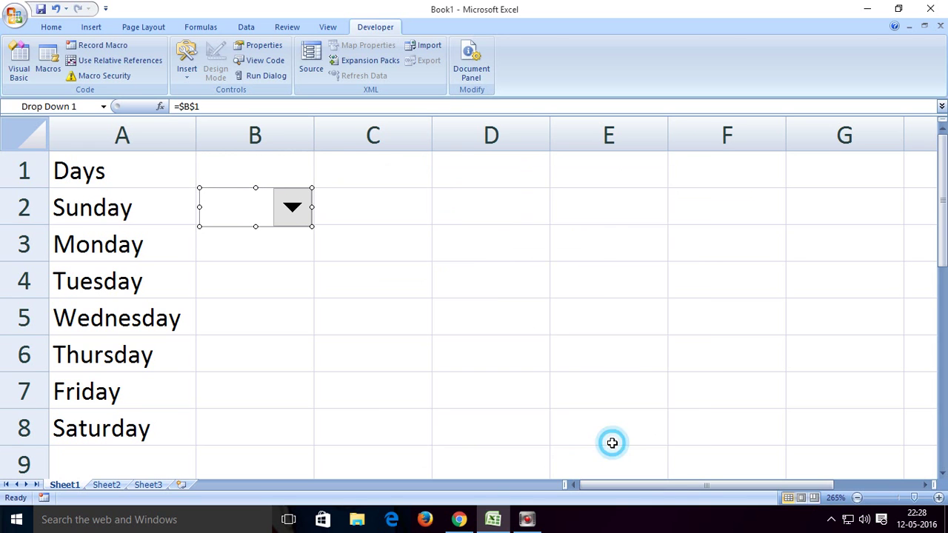
Move the combo box from B2 over to cell C3
{"action": "left_click", "coordinate": [296, 295]}
{"action": "left_click", "coordinate": [292, 207]}
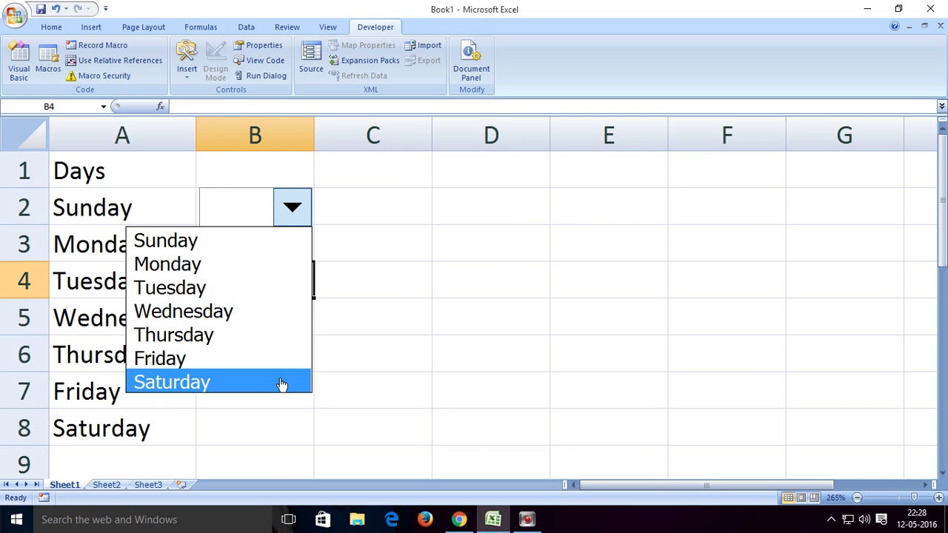
{"action": "left_click", "coordinate": [520, 320]}
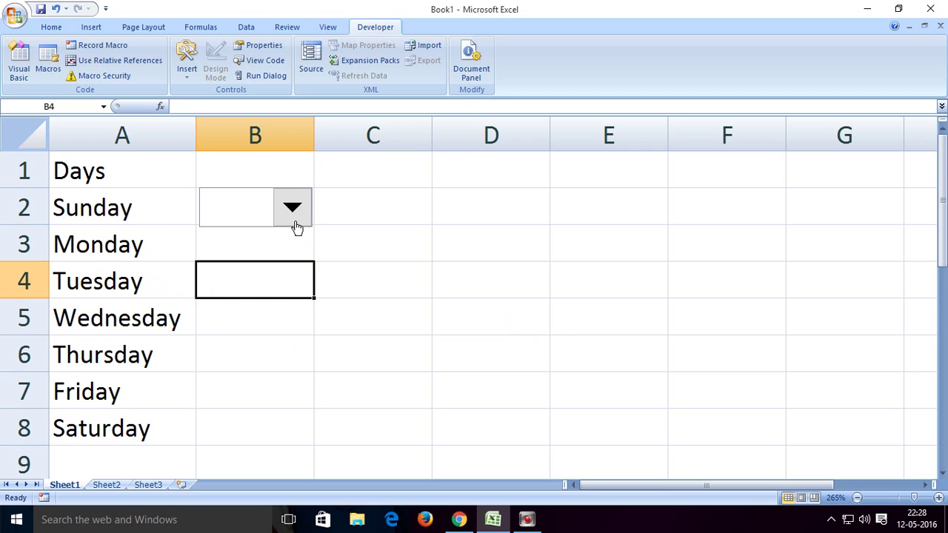
{"action": "left_click", "coordinate": [249, 205]}
{"action": "left_click", "coordinate": [539, 275]}
{"action": "right_click", "coordinate": [236, 210]}
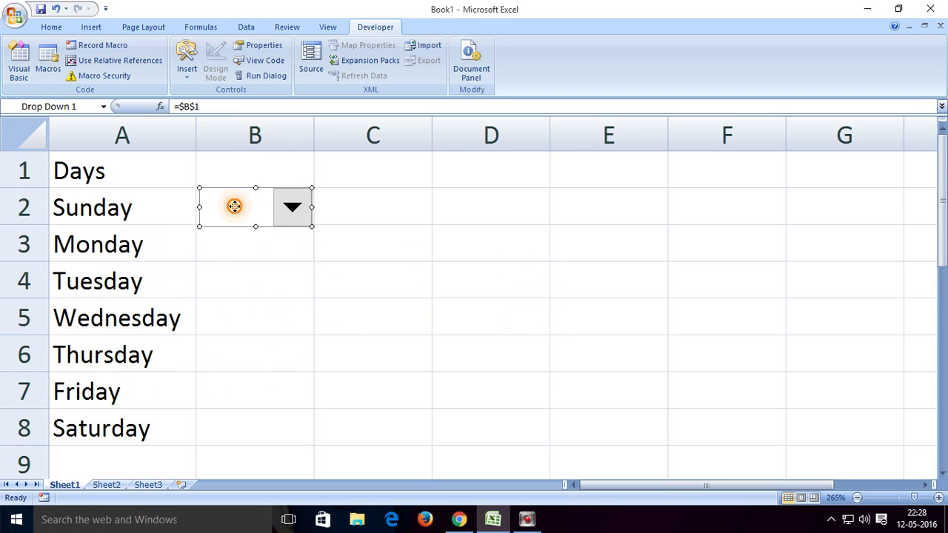
{"action": "left_click", "coordinate": [434, 264]}
{"action": "left_click", "coordinate": [265, 206]}
{"action": "mouse_move", "coordinate": [402, 209]}
{"action": "left_mouse_down"}
{"action": "mouse_move", "coordinate": [455, 245]}
{"action": "mouse_move", "coordinate": [382, 247]}
{"action": "left_mouse_up"}
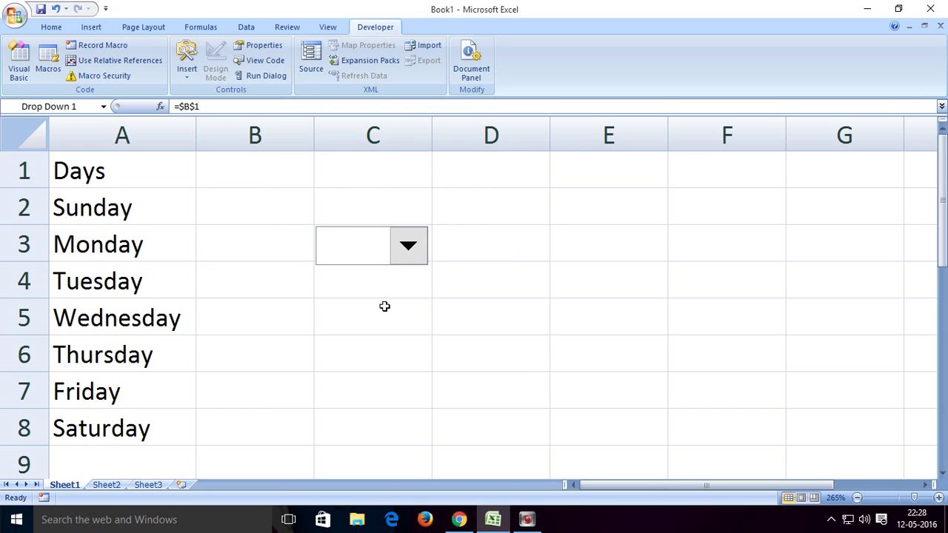
{"action": "left_click", "coordinate": [385, 307]}
Pick Wednesday in the combo box so B1 shows 4
{"action": "left_click", "coordinate": [413, 248]}
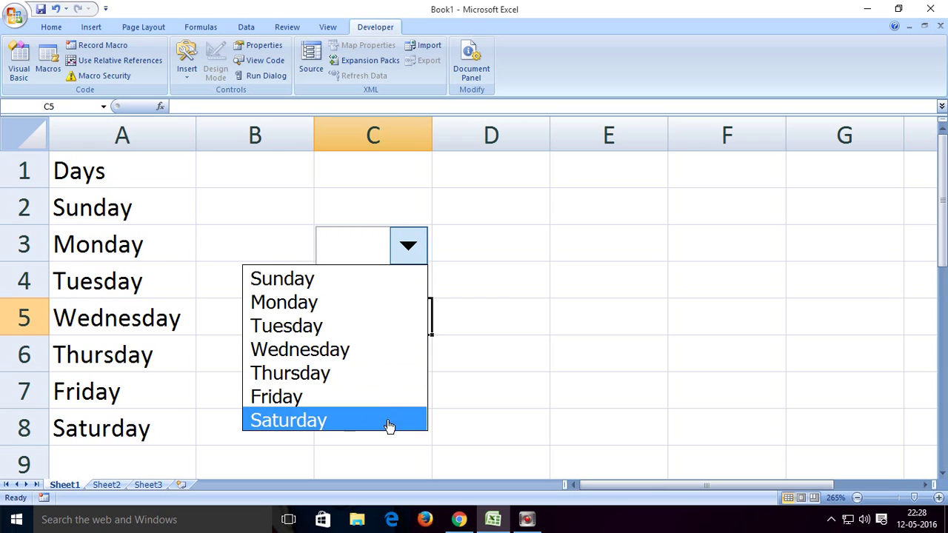
{"action": "left_click", "coordinate": [470, 298]}
{"action": "left_click", "coordinate": [410, 249]}
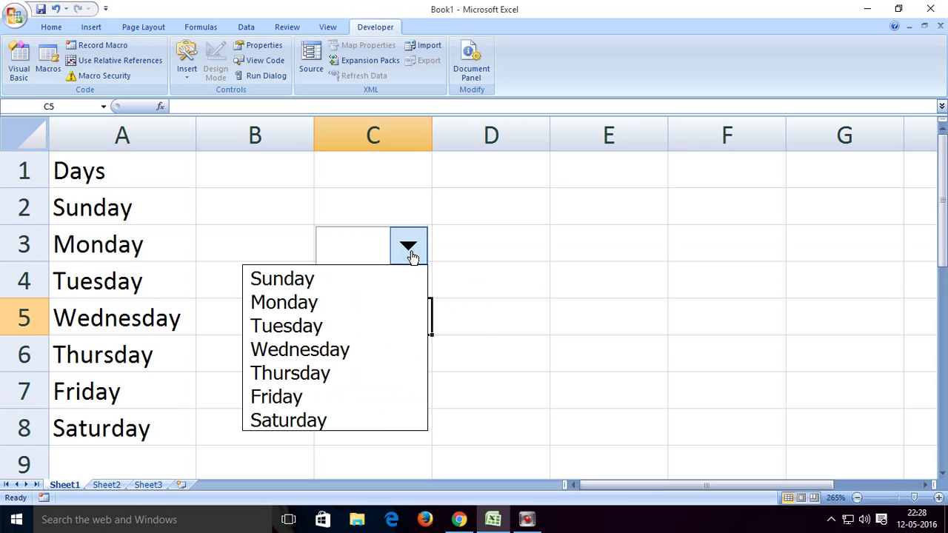
{"action": "left_click", "coordinate": [497, 313]}
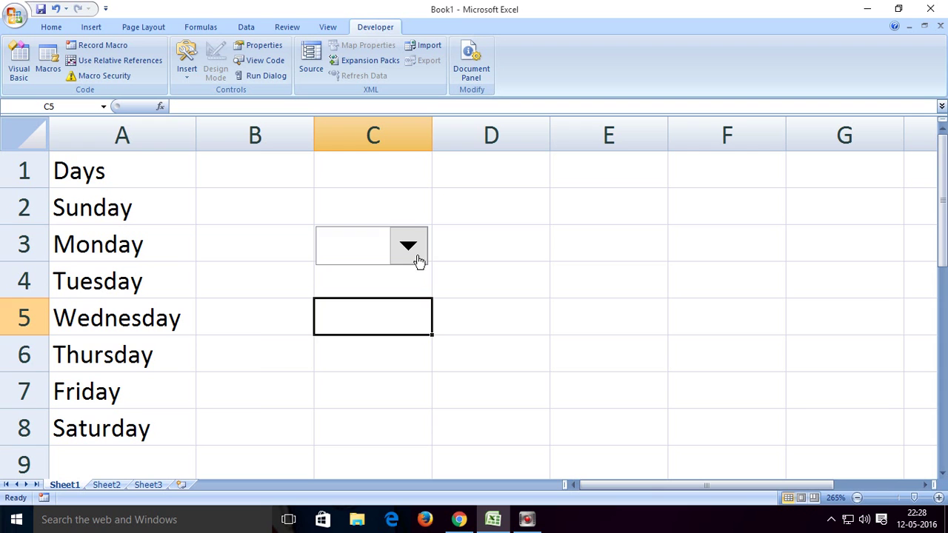
{"action": "left_click", "coordinate": [409, 252]}
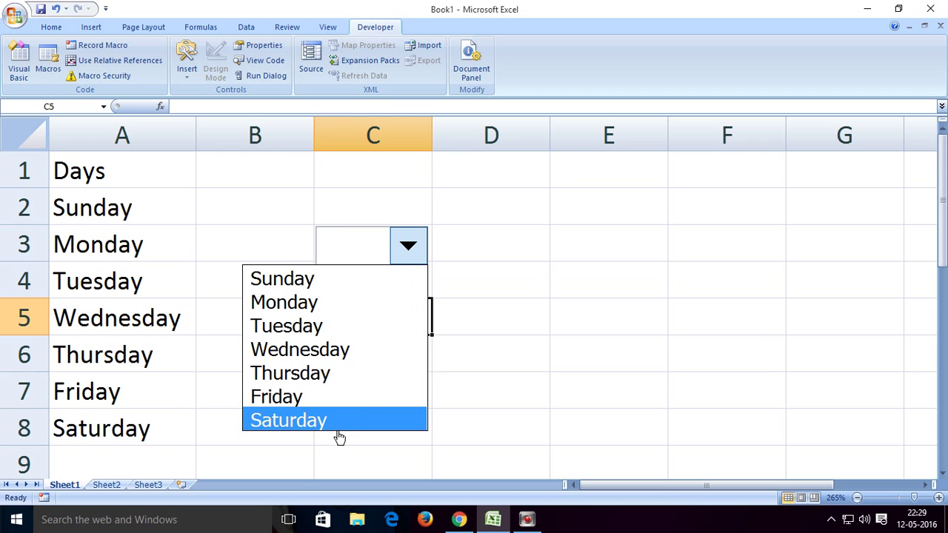
{"action": "left_click", "coordinate": [594, 273]}
{"action": "left_click", "coordinate": [414, 252]}
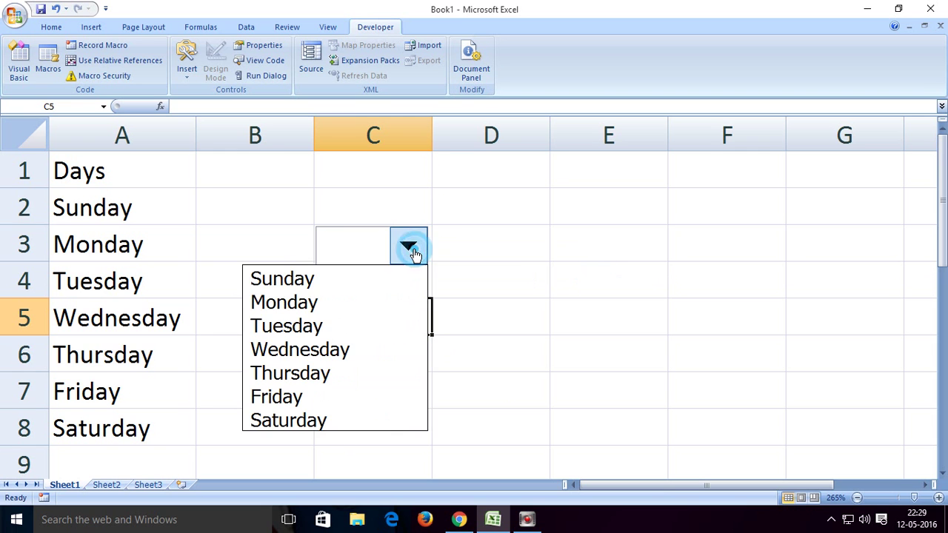
{"action": "left_click", "coordinate": [571, 274]}
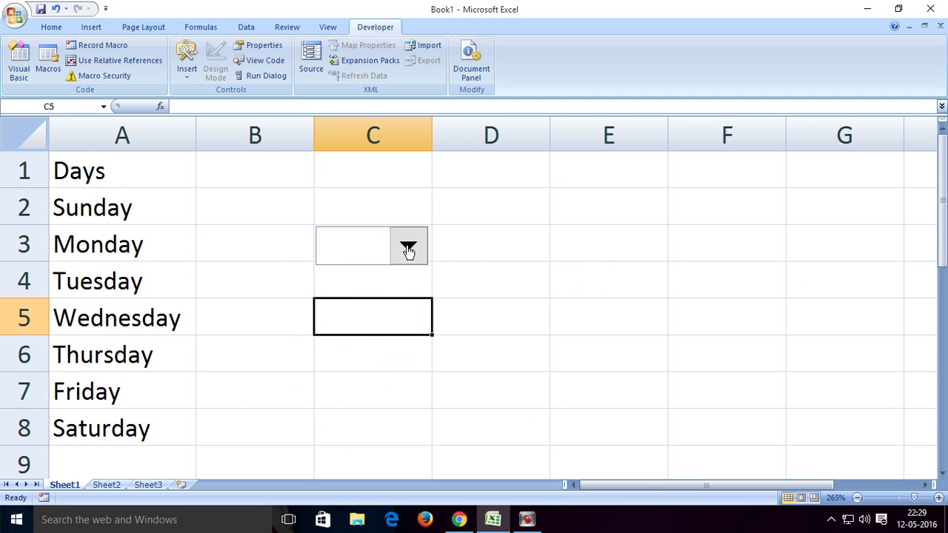
{"action": "left_click", "coordinate": [414, 255]}
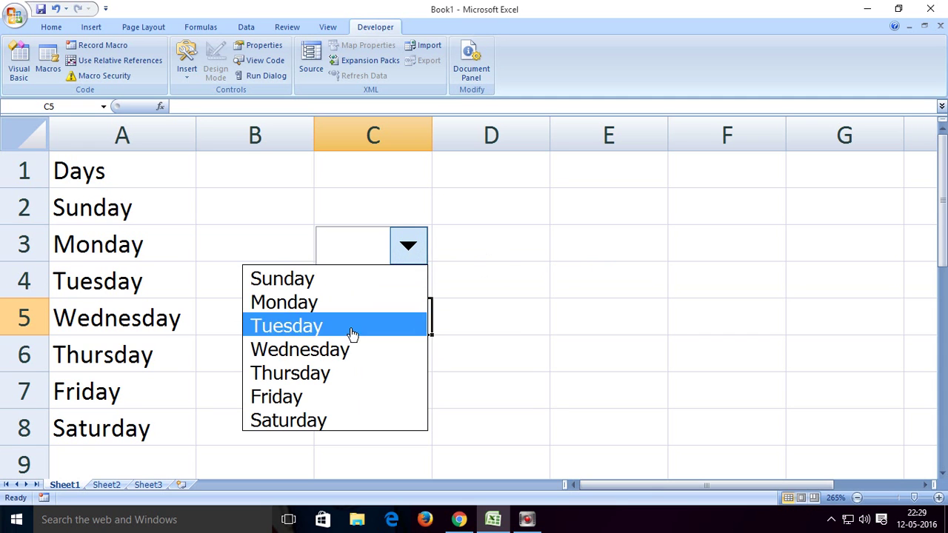
{"action": "left_click", "coordinate": [338, 354]}
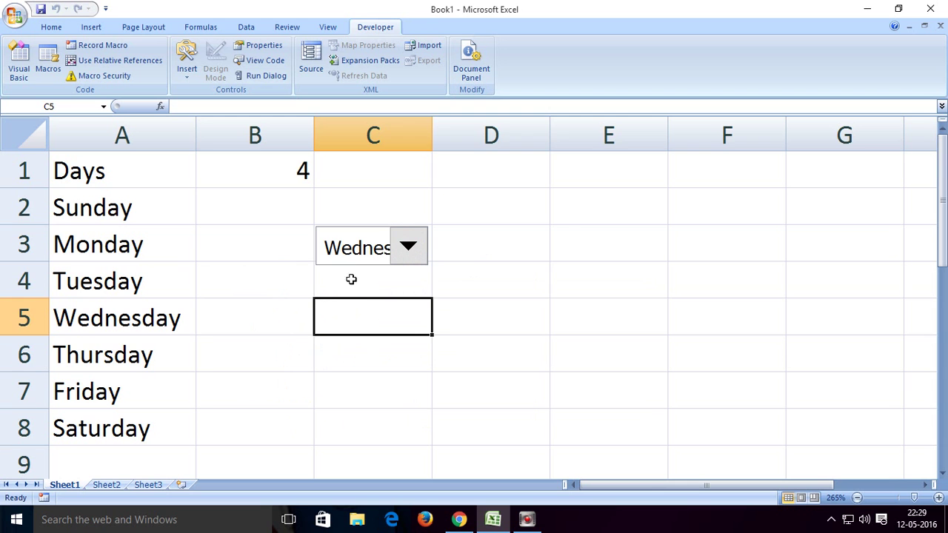
Change the combo box choice to Tuesday so B1 shows 3
{"action": "left_click", "coordinate": [473, 270]}
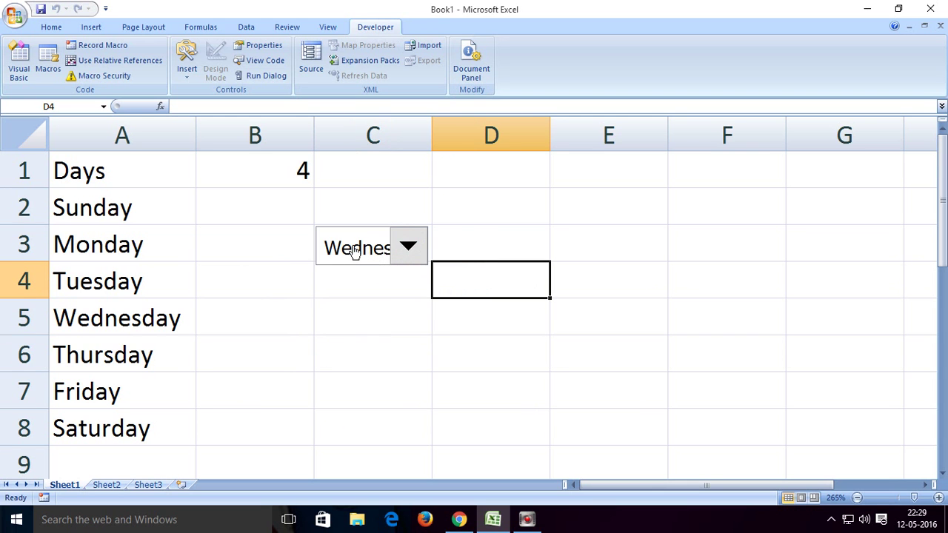
{"action": "left_click", "coordinate": [354, 245]}
{"action": "left_click", "coordinate": [354, 245]}
{"action": "left_click", "coordinate": [371, 315]}
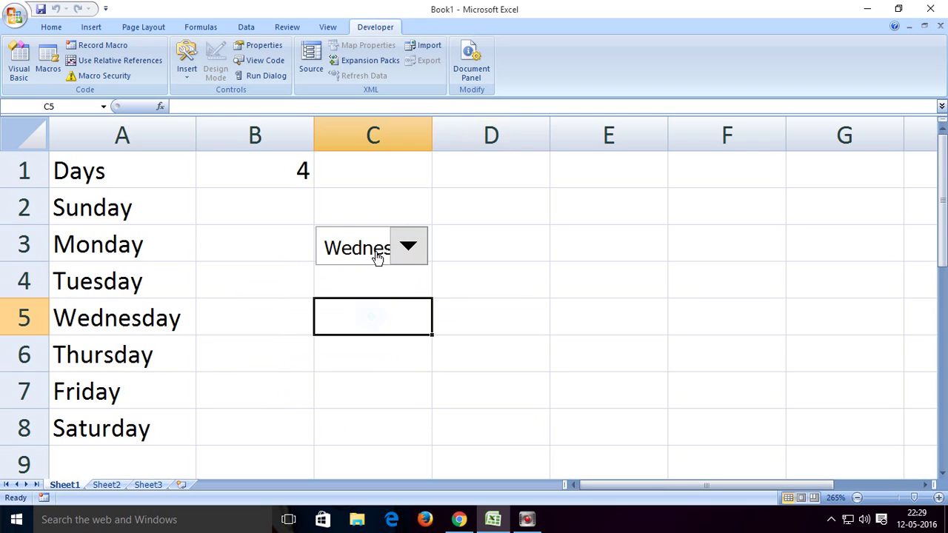
{"action": "left_click", "coordinate": [374, 249]}
{"action": "left_click", "coordinate": [374, 322]}
{"action": "left_click", "coordinate": [505, 300]}
{"action": "left_click", "coordinate": [374, 248]}
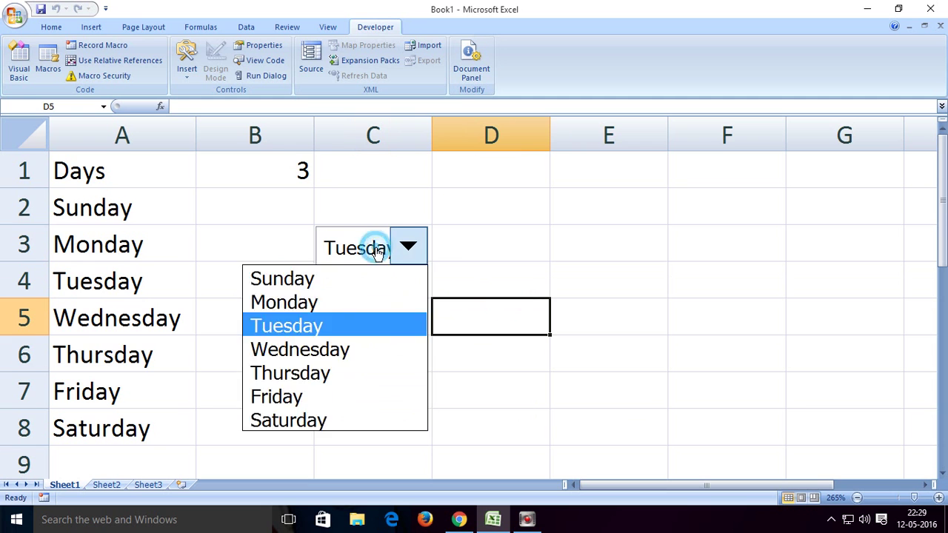
{"action": "right_click", "coordinate": [377, 250]}
{"action": "left_click", "coordinate": [549, 275]}
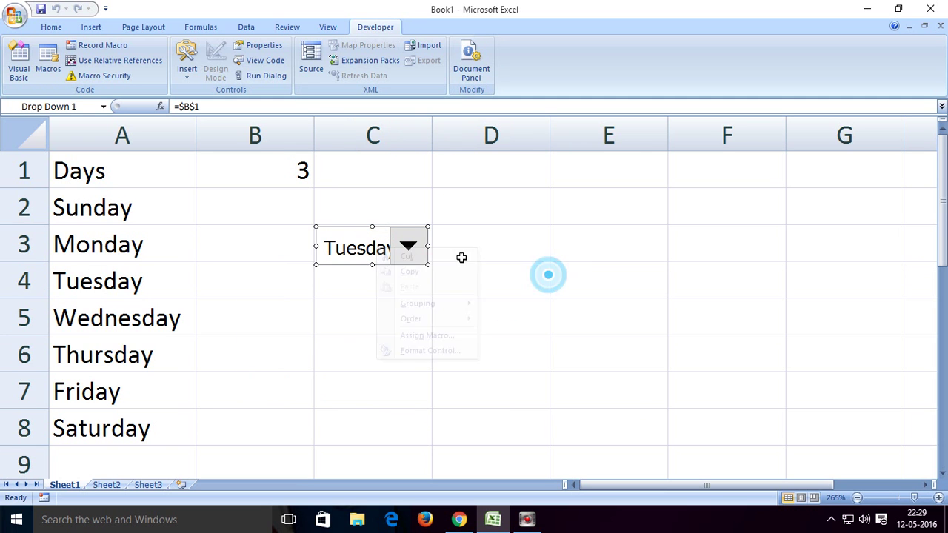
{"action": "left_click_drag", "start_coordinate": [427, 229], "coordinate": [455, 230]}
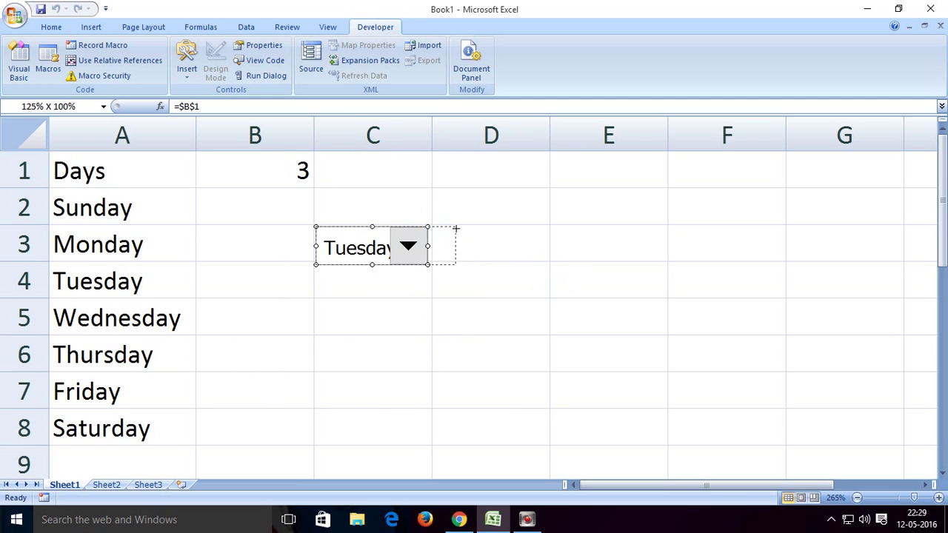
{"action": "left_click_drag", "start_coordinate": [515, 227], "coordinate": [549, 228]}
{"action": "left_click", "coordinate": [463, 318]}
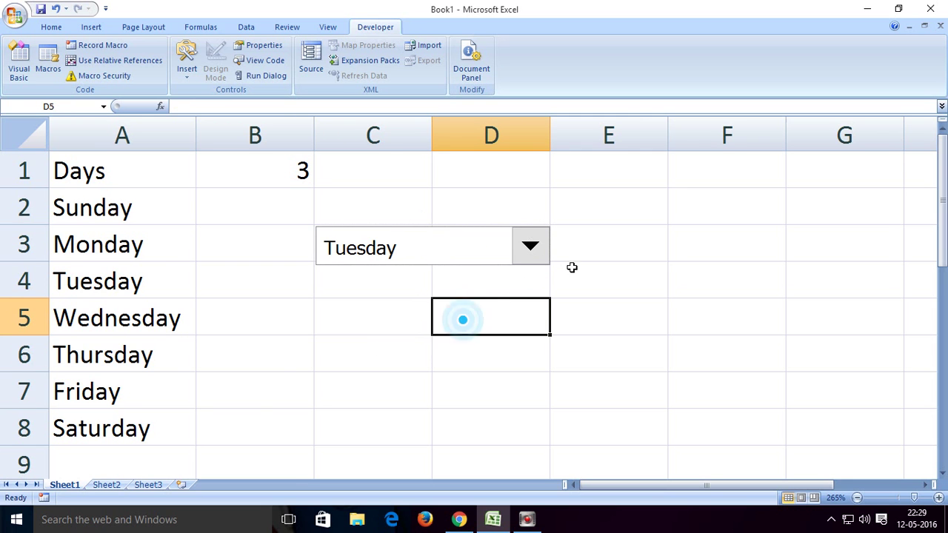
{"action": "left_click", "coordinate": [538, 257]}
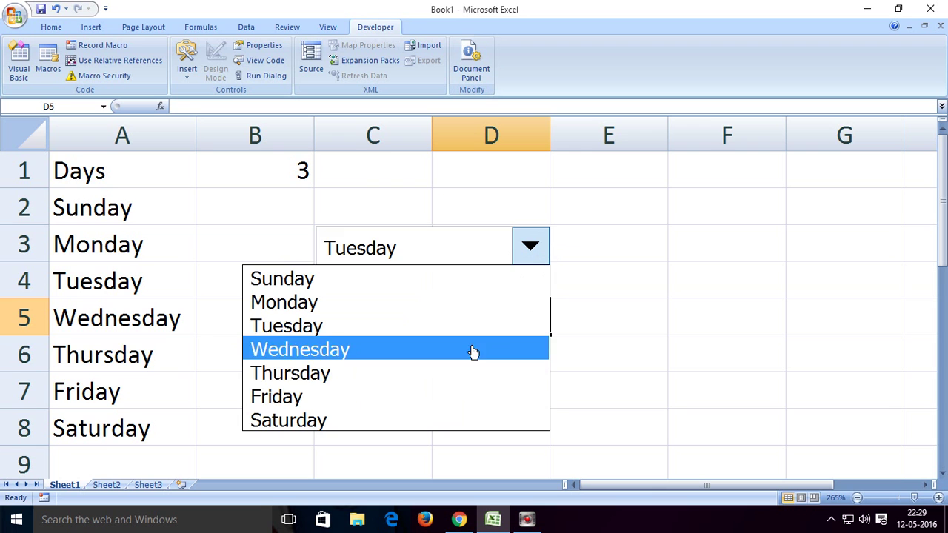
{"action": "left_click", "coordinate": [470, 374]}
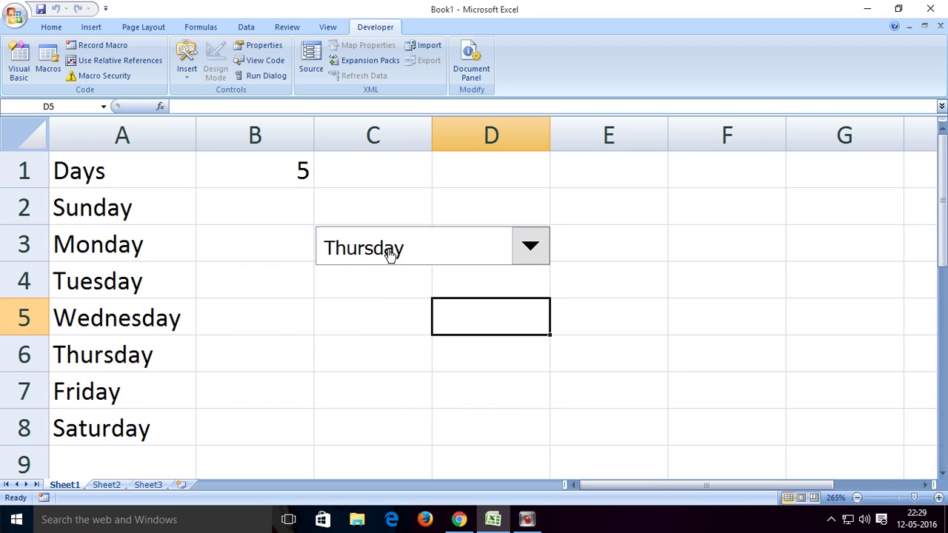
{"action": "left_click", "coordinate": [400, 314]}
{"action": "left_click", "coordinate": [529, 247]}
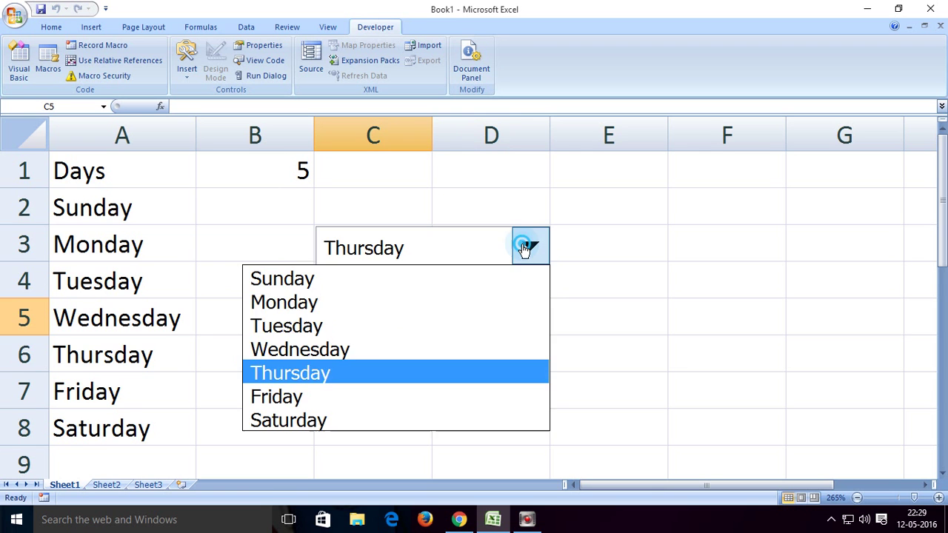
{"action": "left_click", "coordinate": [412, 394]}
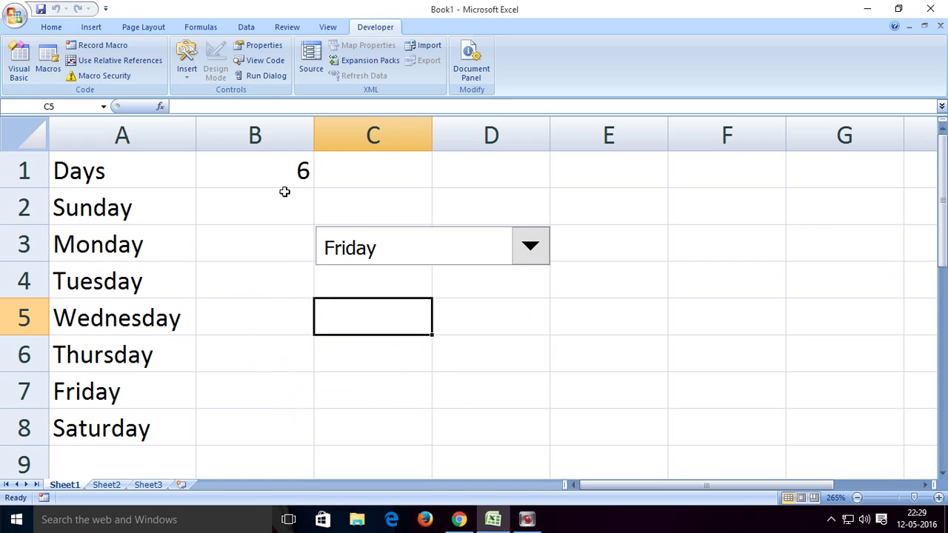
{"action": "left_click", "coordinate": [267, 163]}
{"action": "left_click", "coordinate": [394, 341]}
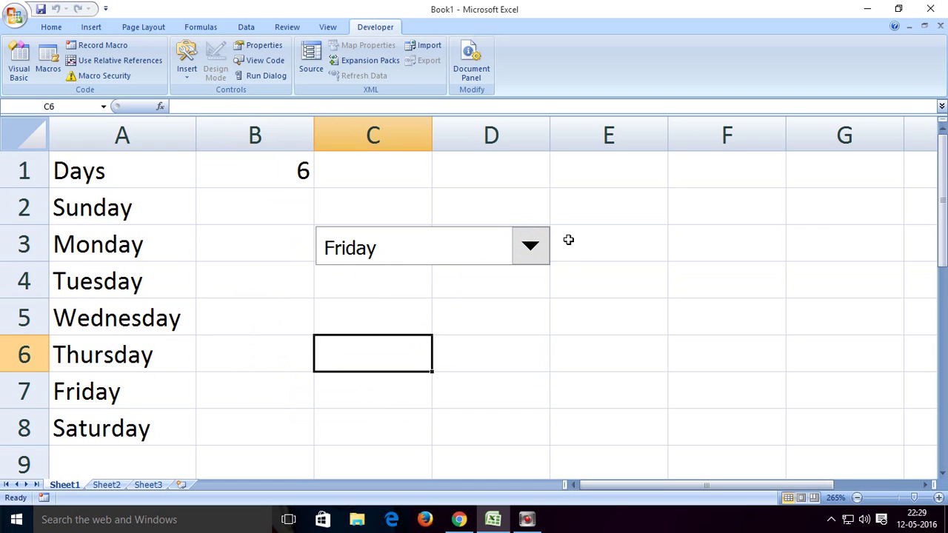
{"action": "left_click", "coordinate": [501, 313]}
{"action": "left_click", "coordinate": [531, 247]}
{"action": "left_click", "coordinate": [491, 335]}
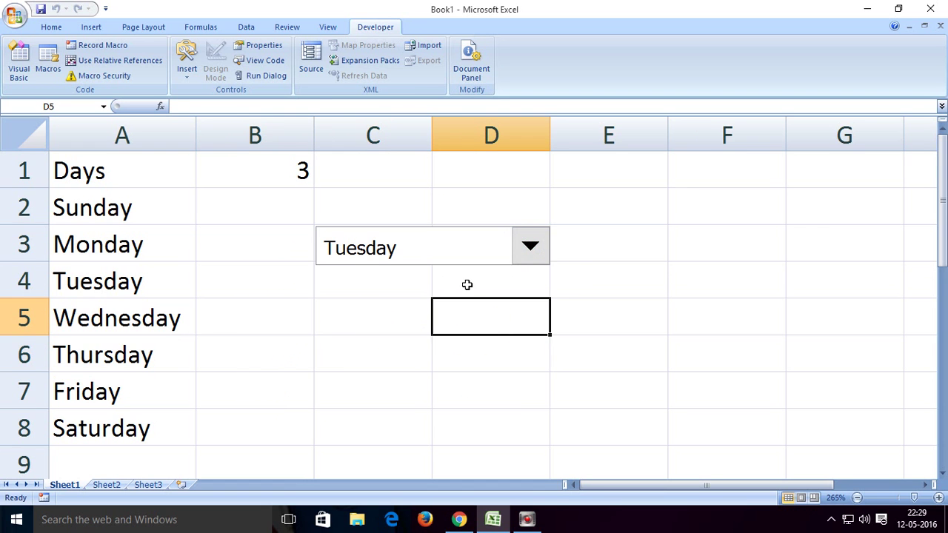
{"action": "left_click", "coordinate": [325, 340]}
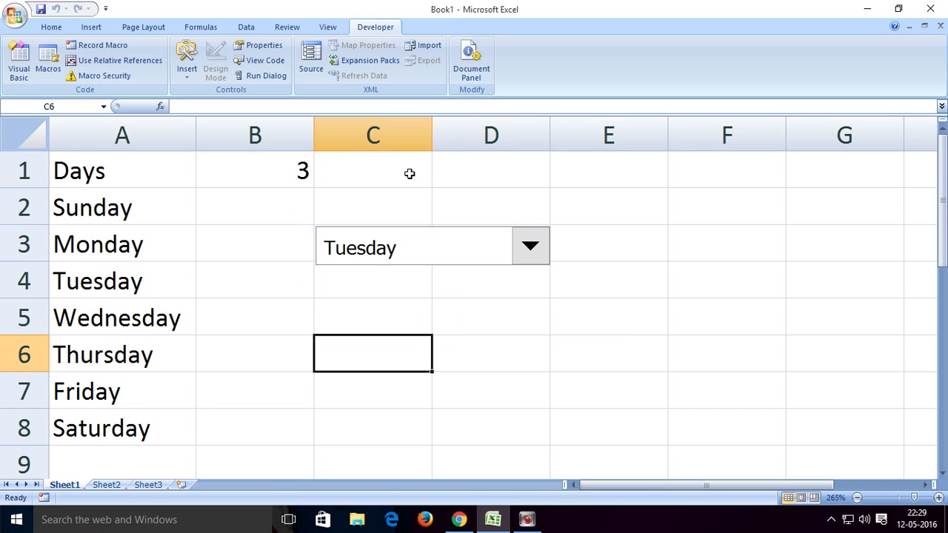
{"action": "left_click", "coordinate": [409, 173]}
{"action": "left_click", "coordinate": [492, 175]}
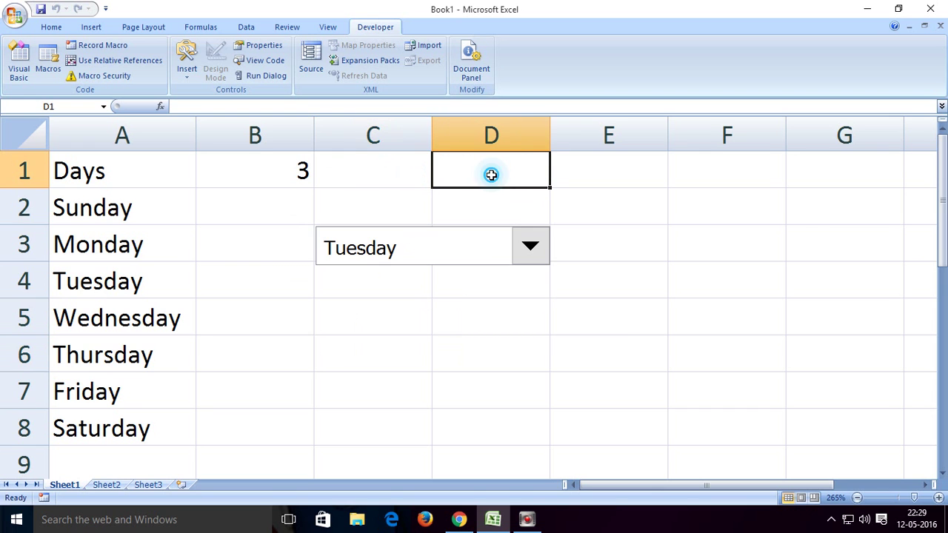
{"action": "left_click", "coordinate": [405, 174]}
{"action": "left_click", "coordinate": [370, 215]}
{"action": "left_click", "coordinate": [454, 175]}
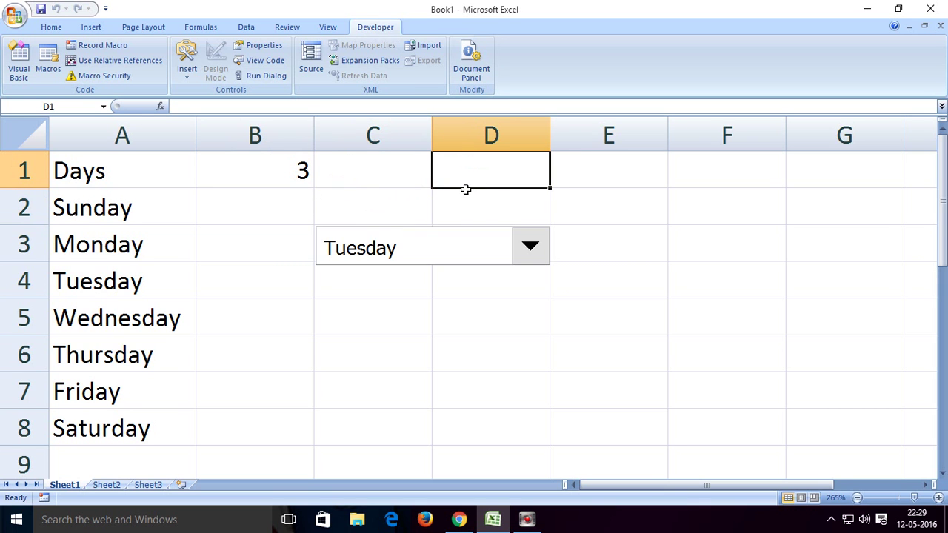
Enter =INDEX(A2:A8,B1,1) in D1 so it displays the chosen day, Tuesday
{"action": "left_click", "coordinate": [226, 106]}
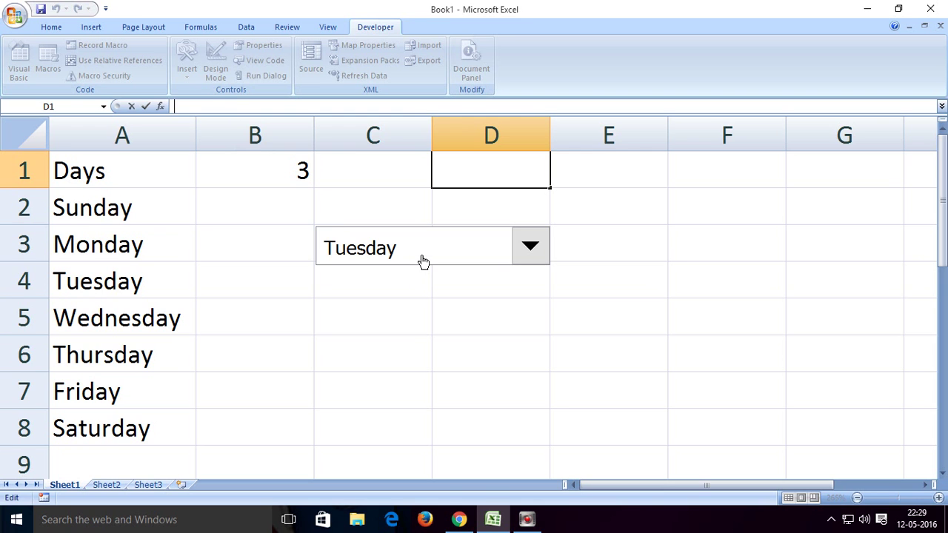
{"action": "left_click", "coordinate": [190, 106]}
{"action": "type", "text": "="}
{"action": "type", "text": "index"}
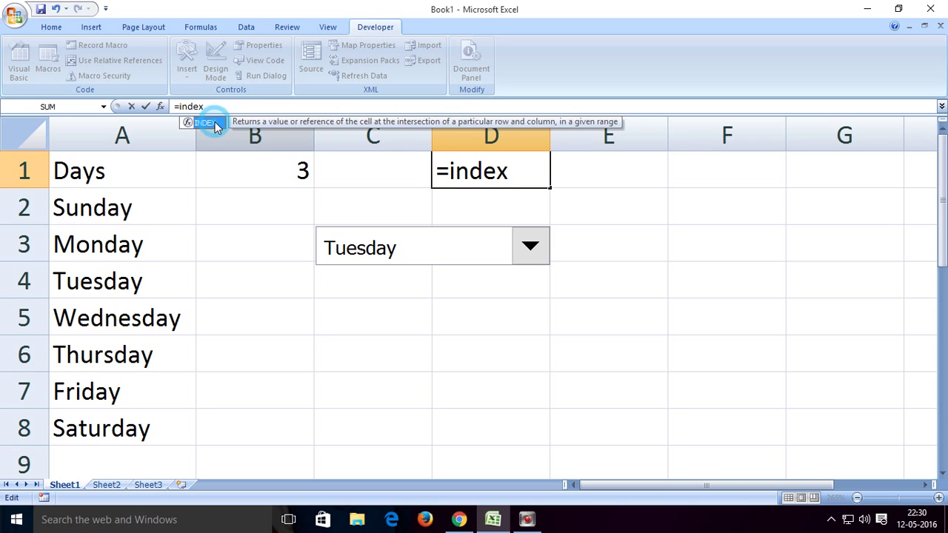
{"action": "double_click", "coordinate": [201, 122]}
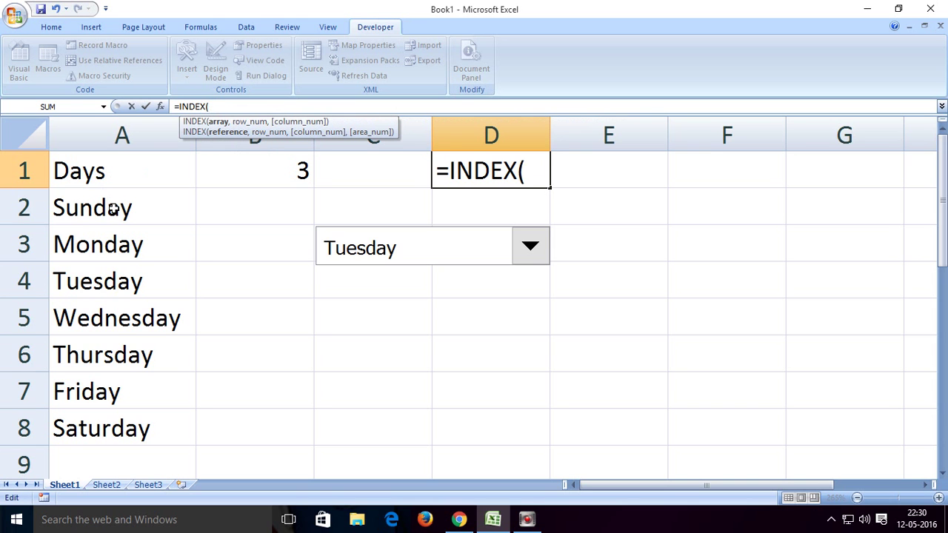
{"action": "left_click_drag", "start_coordinate": [113, 210], "coordinate": [137, 424]}
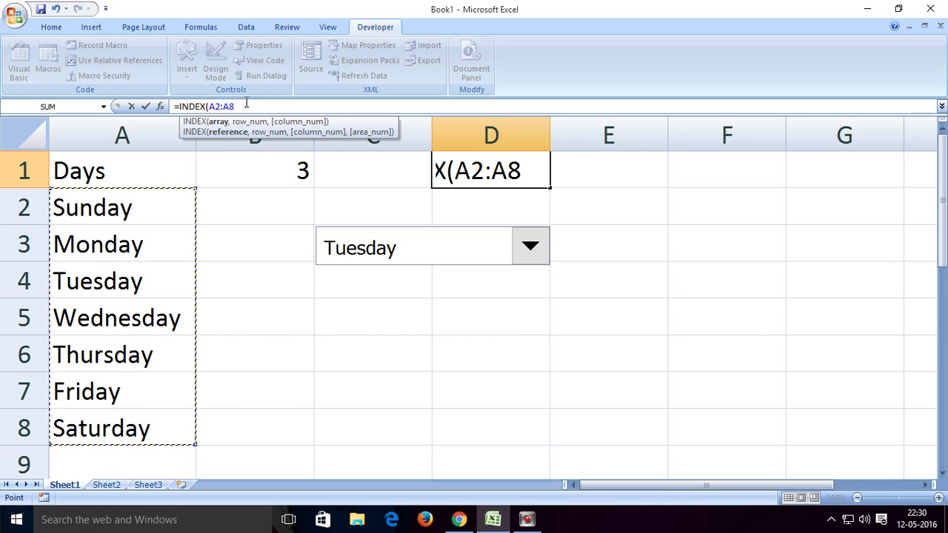
{"action": "type", "text": ","}
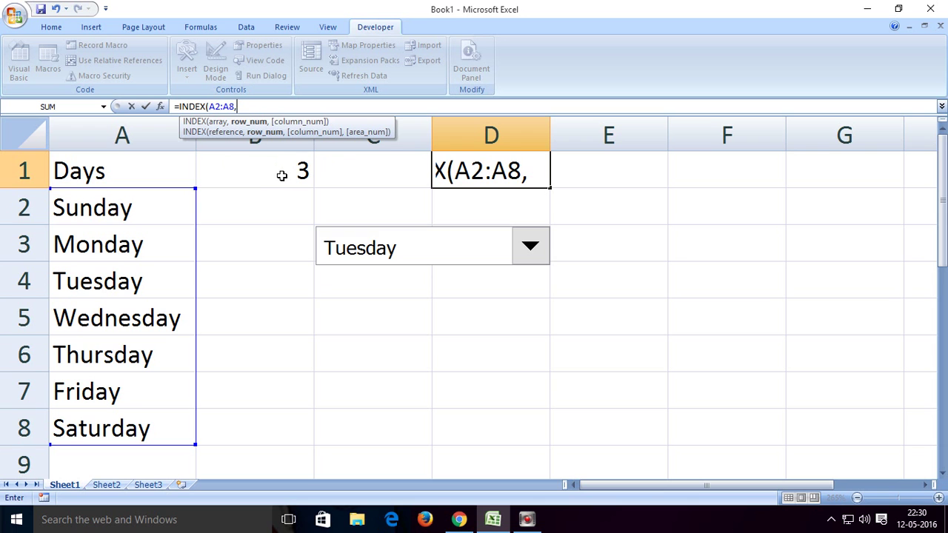
{"action": "left_click", "coordinate": [282, 174]}
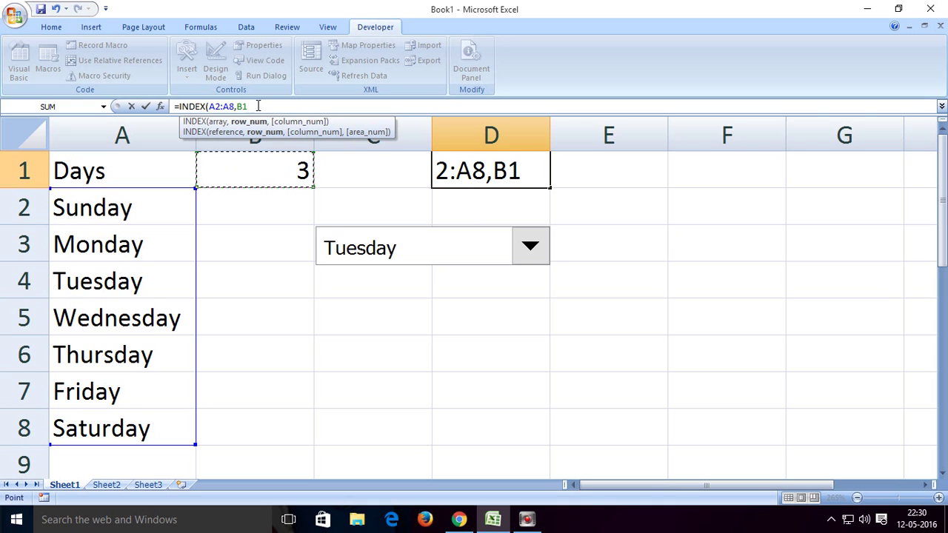
{"action": "type", "text": ","}
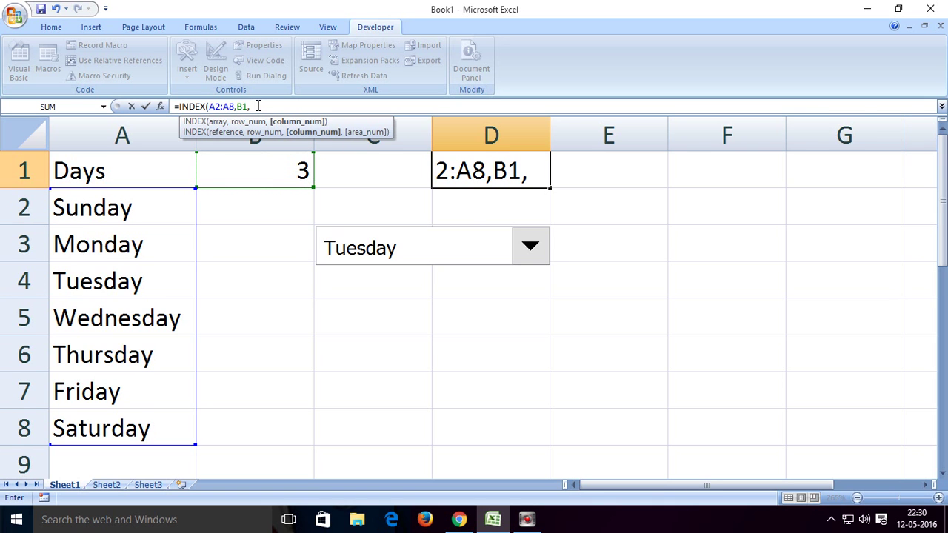
{"action": "type", "text": "1"}
{"action": "type", "text": ")"}
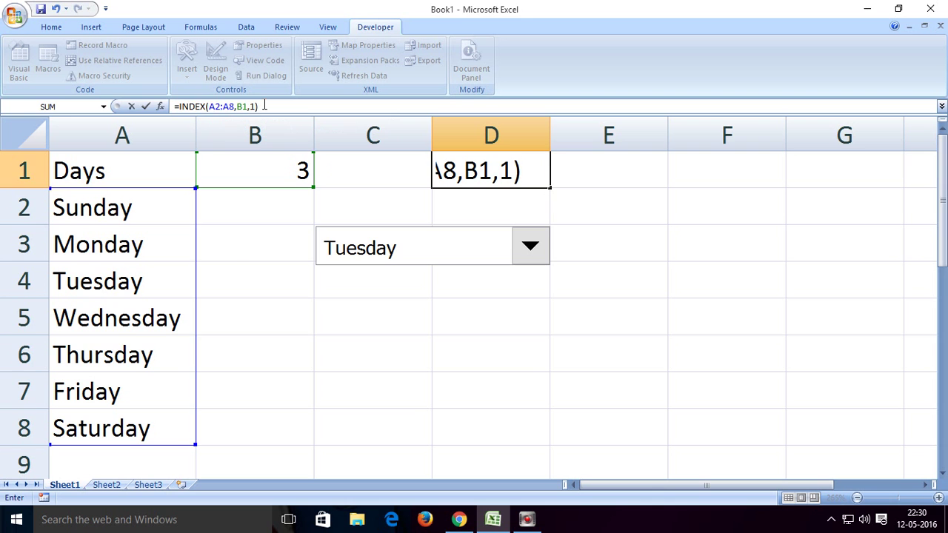
{"action": "key", "text": "Return"}
Pick Friday in the combo box and check the INDEX result in D1
{"action": "left_click", "coordinate": [373, 362]}
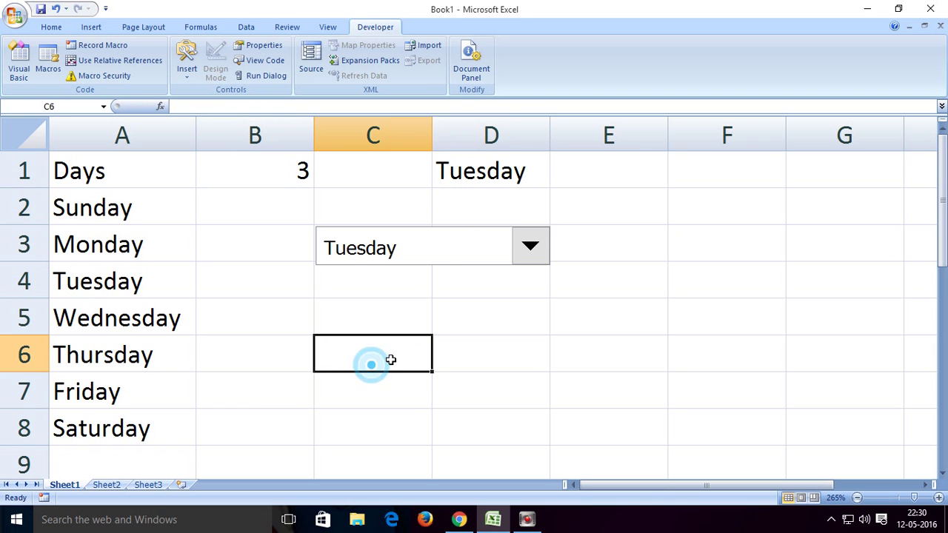
{"action": "left_click", "coordinate": [534, 255]}
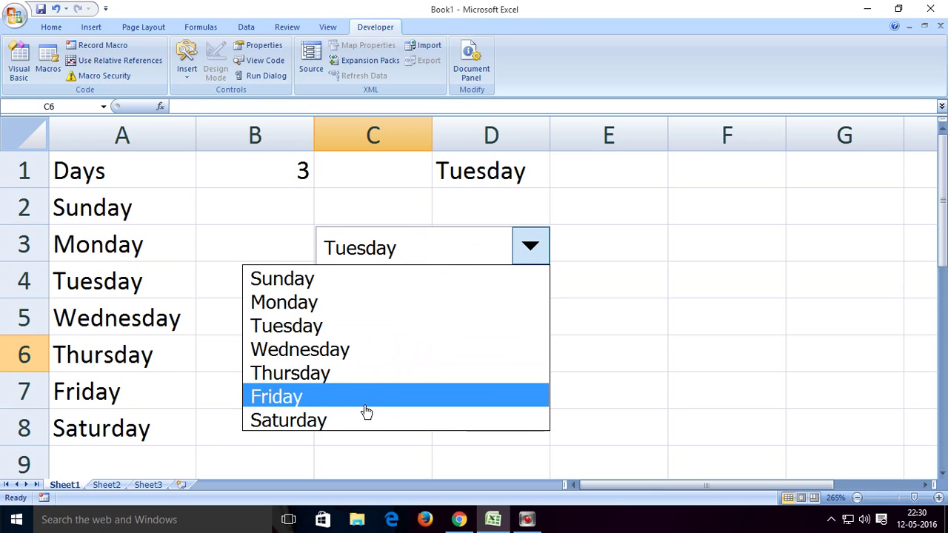
{"action": "left_click", "coordinate": [326, 404]}
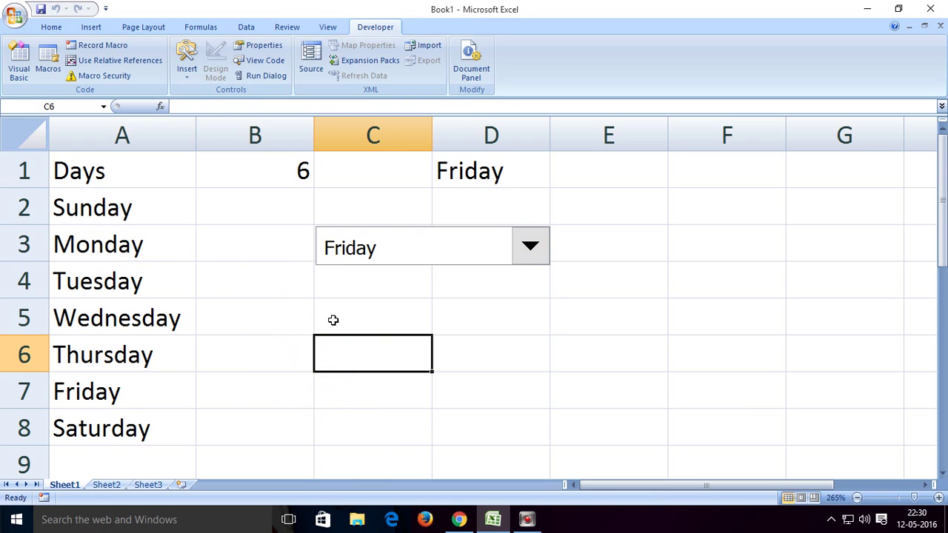
{"action": "left_click", "coordinate": [477, 172]}
{"action": "left_click", "coordinate": [652, 221]}
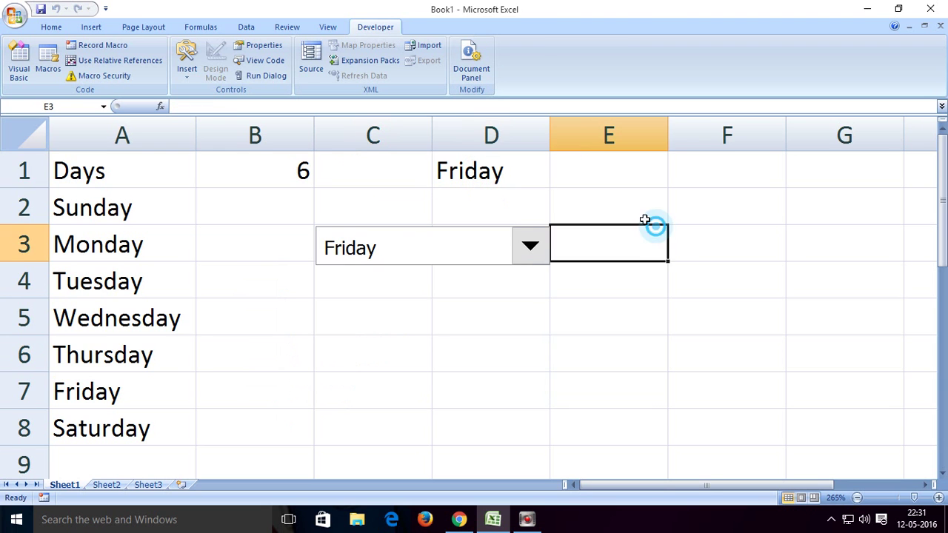
{"action": "left_click", "coordinate": [510, 173]}
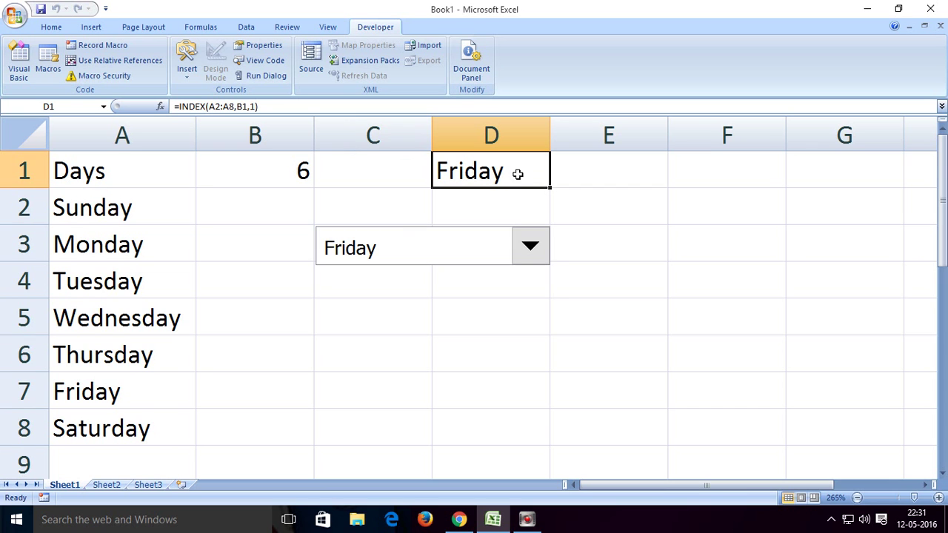
{"action": "left_click", "coordinate": [385, 361]}
Pick Monday so D1 shows Monday, checking its formula
{"action": "left_click", "coordinate": [543, 255]}
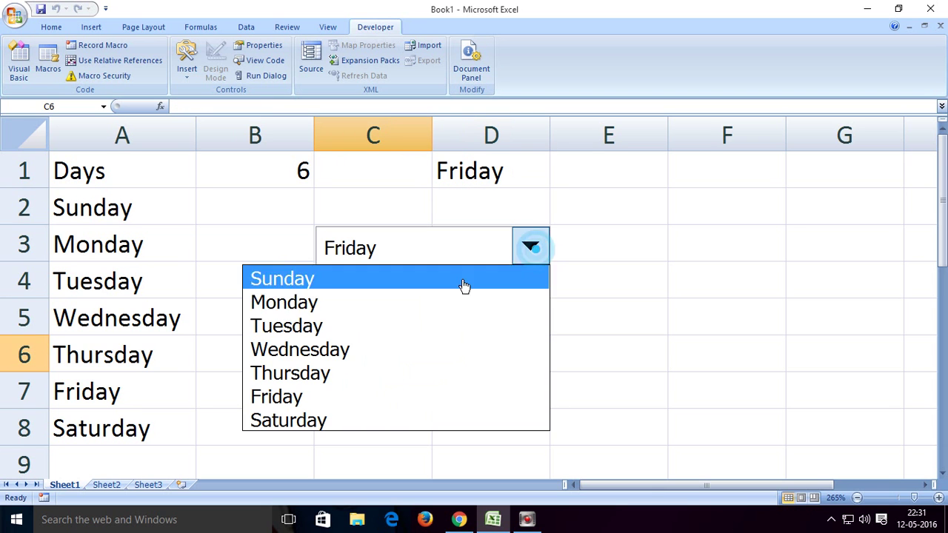
{"action": "left_click", "coordinate": [308, 308]}
{"action": "left_click", "coordinate": [549, 337]}
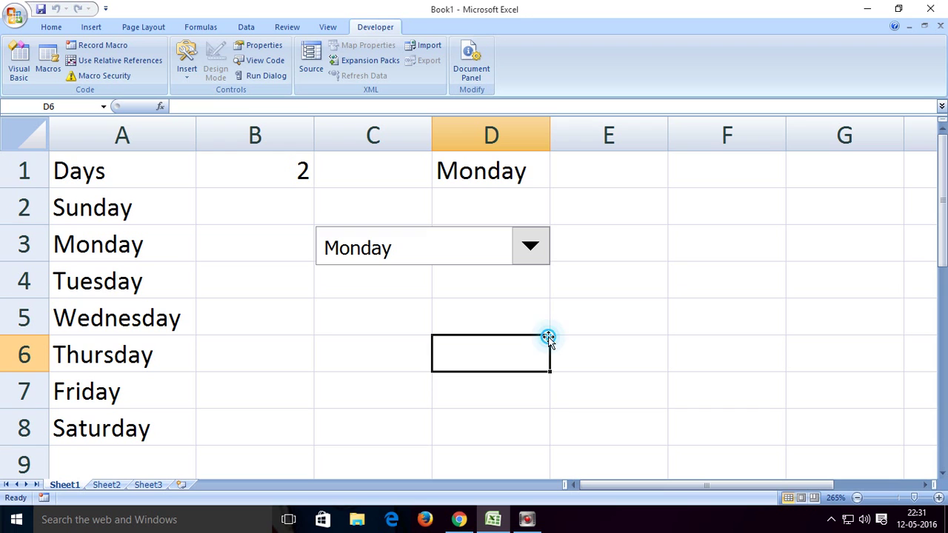
{"action": "left_click", "coordinate": [519, 170]}
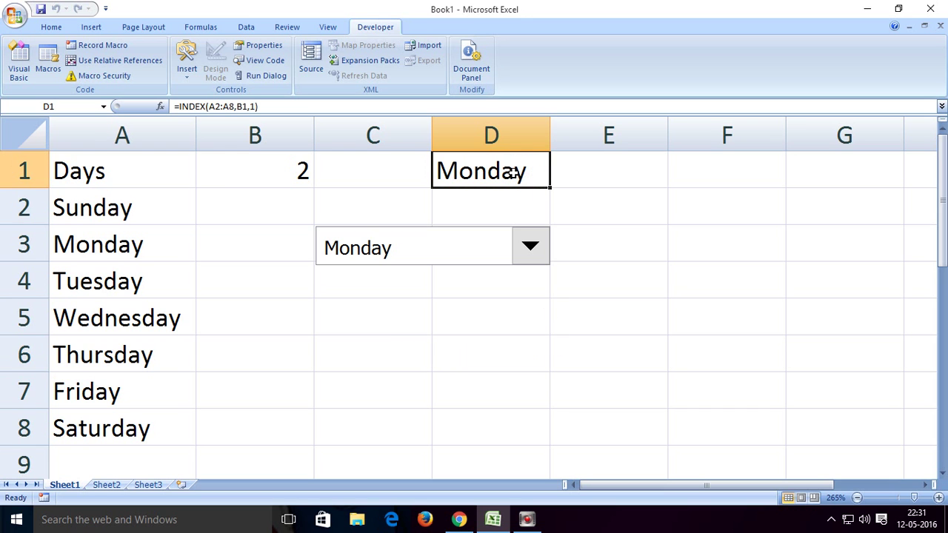
{"action": "left_click", "coordinate": [505, 351]}
Pick Thursday, then Wednesday, leaving B1 at 4 and D1 showing Wednesday
{"action": "left_click", "coordinate": [530, 252]}
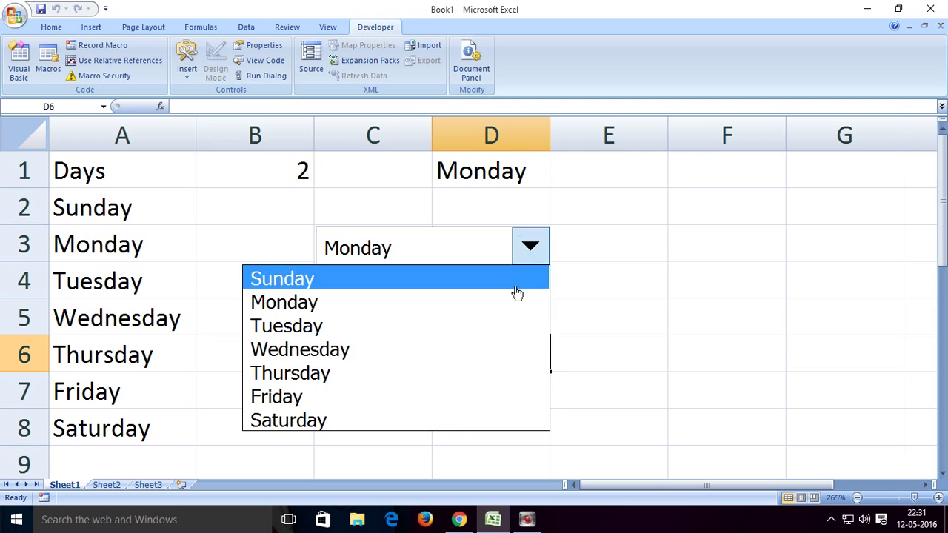
{"action": "left_click", "coordinate": [502, 383]}
{"action": "left_click", "coordinate": [637, 374]}
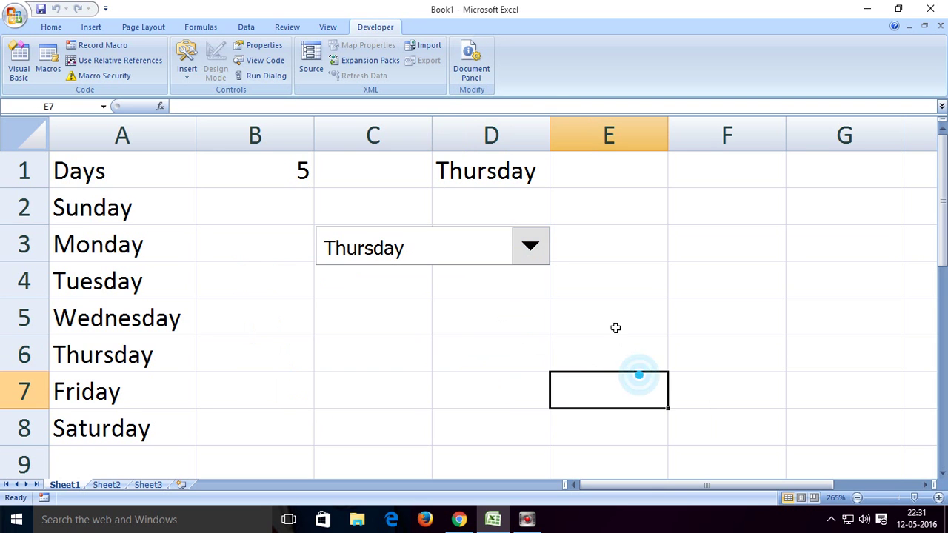
{"action": "left_click", "coordinate": [533, 251]}
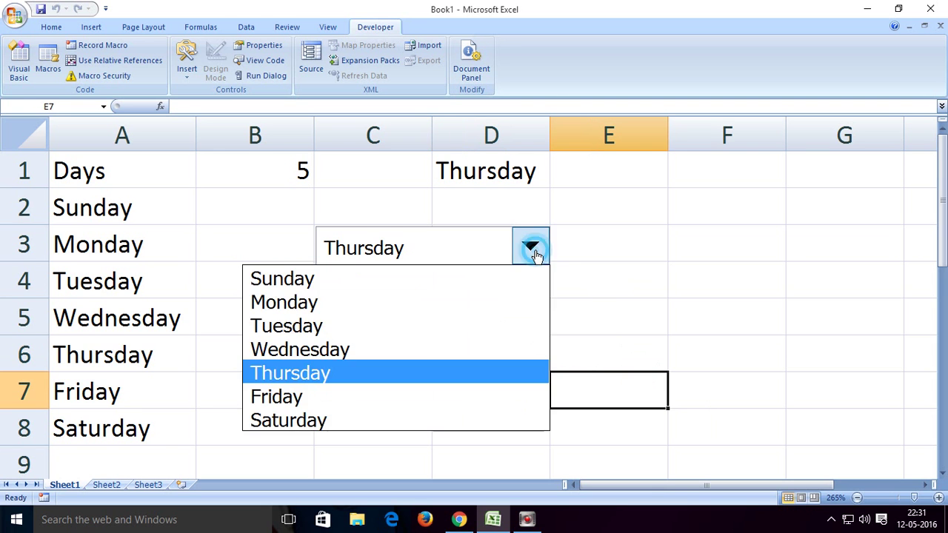
{"action": "left_click", "coordinate": [470, 359]}
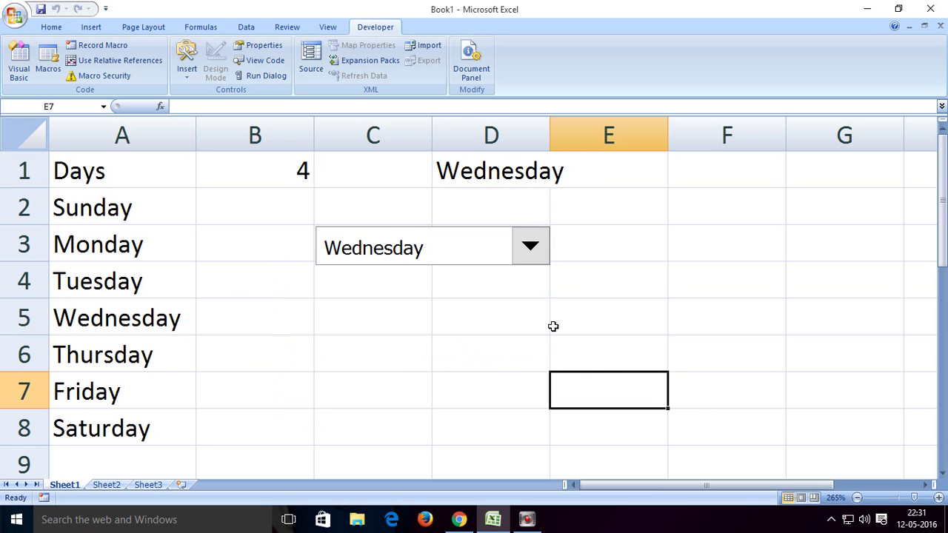
{"action": "left_click", "coordinate": [554, 320]}
{"action": "left_click", "coordinate": [474, 354]}
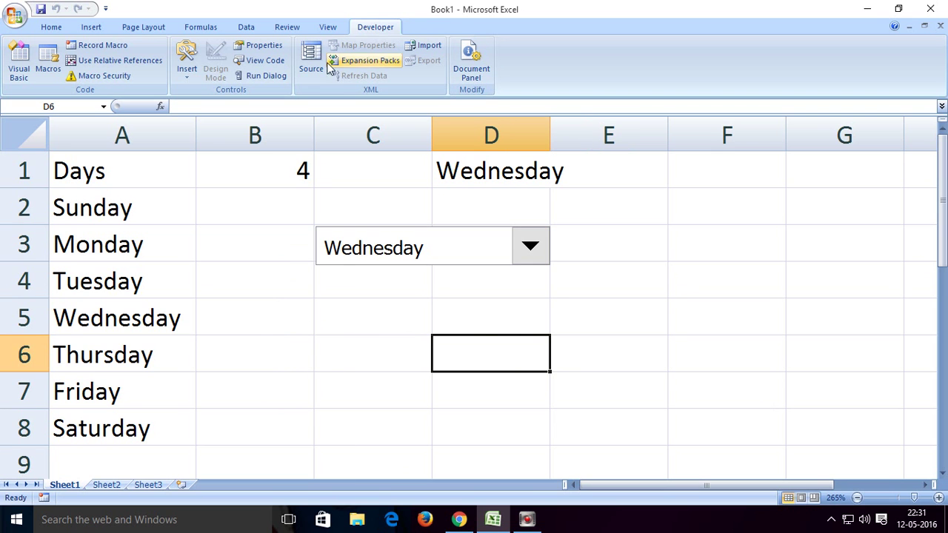
Show the Review ribbon's protection commands and select linked cell B1
{"action": "left_click", "coordinate": [350, 334]}
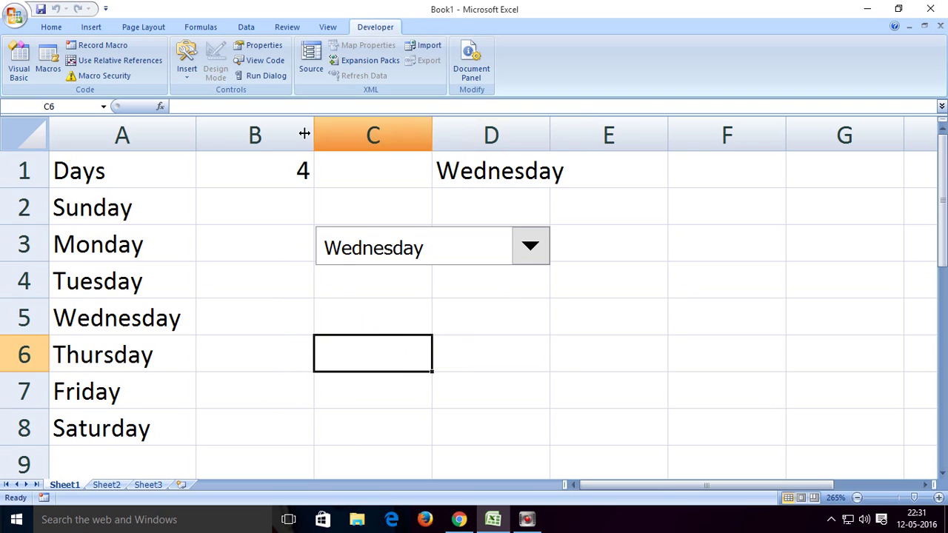
{"action": "left_click", "coordinate": [287, 28]}
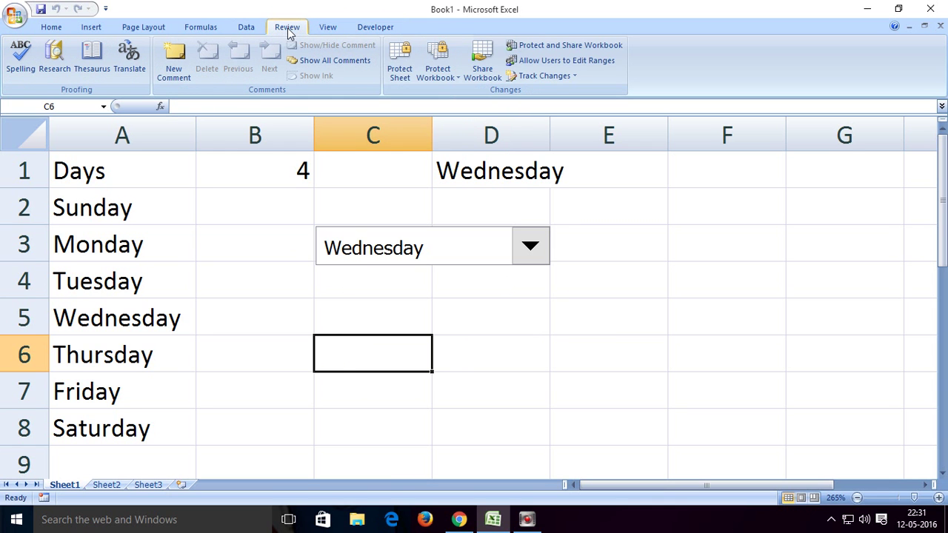
{"action": "left_click", "coordinate": [589, 420]}
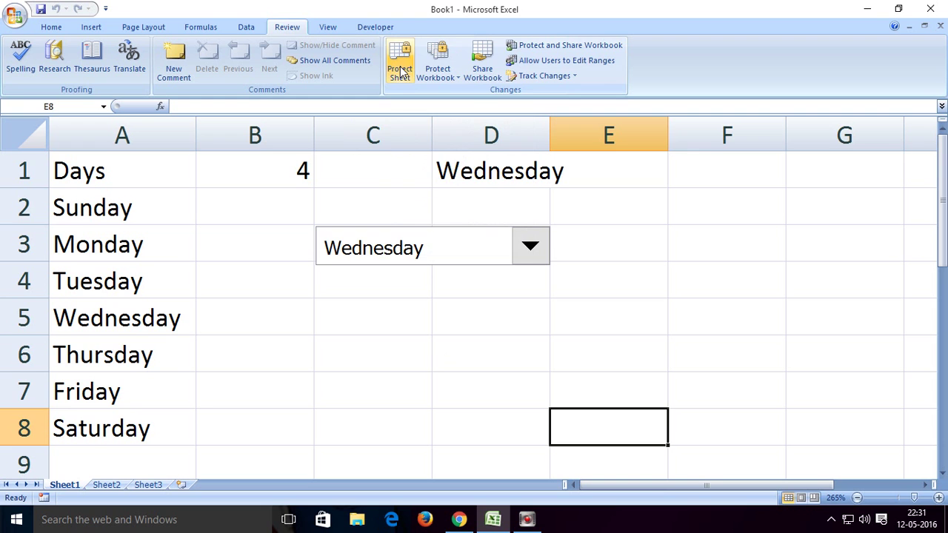
{"action": "left_click", "coordinate": [366, 376]}
{"action": "left_click", "coordinate": [267, 171]}
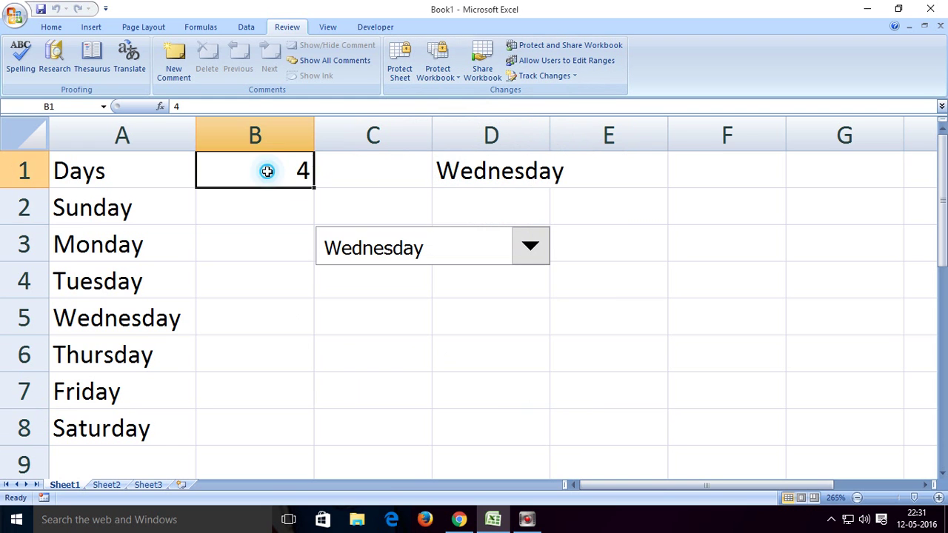
Clear the Locked protection option on linked cell B1 via Format Cells
{"action": "left_click", "coordinate": [284, 274]}
{"action": "left_click", "coordinate": [277, 172]}
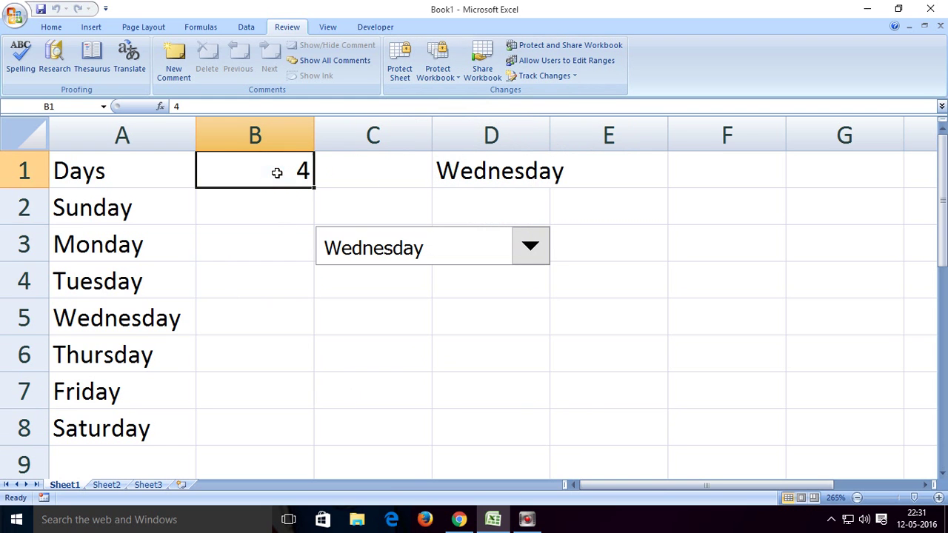
{"action": "left_click", "coordinate": [281, 241]}
{"action": "left_click", "coordinate": [275, 169]}
{"action": "right_click", "coordinate": [277, 173]}
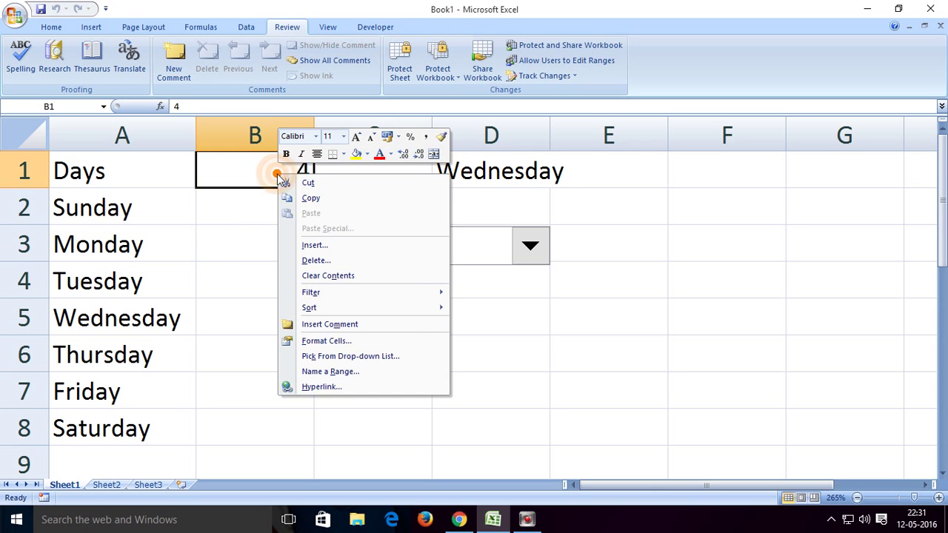
{"action": "left_click", "coordinate": [347, 342]}
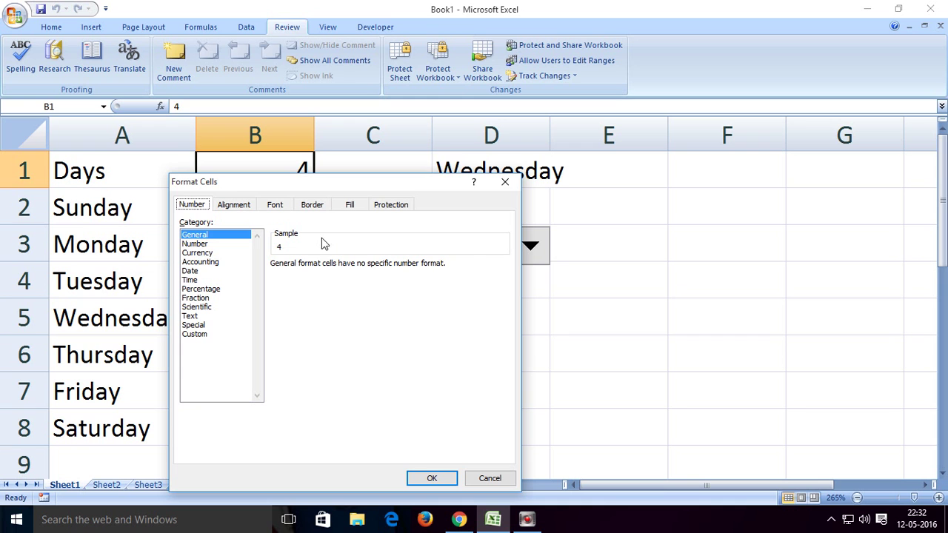
{"action": "left_click", "coordinate": [390, 207]}
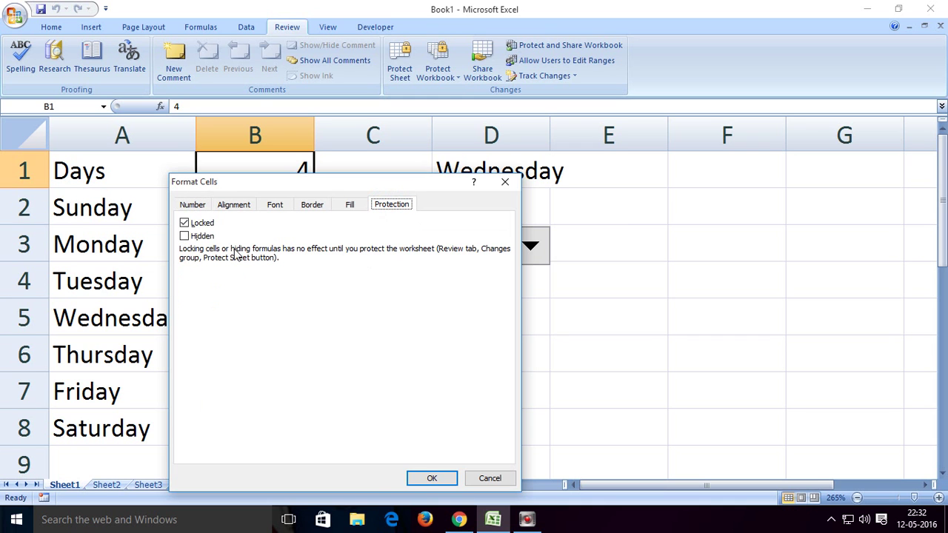
{"action": "left_click", "coordinate": [184, 223]}
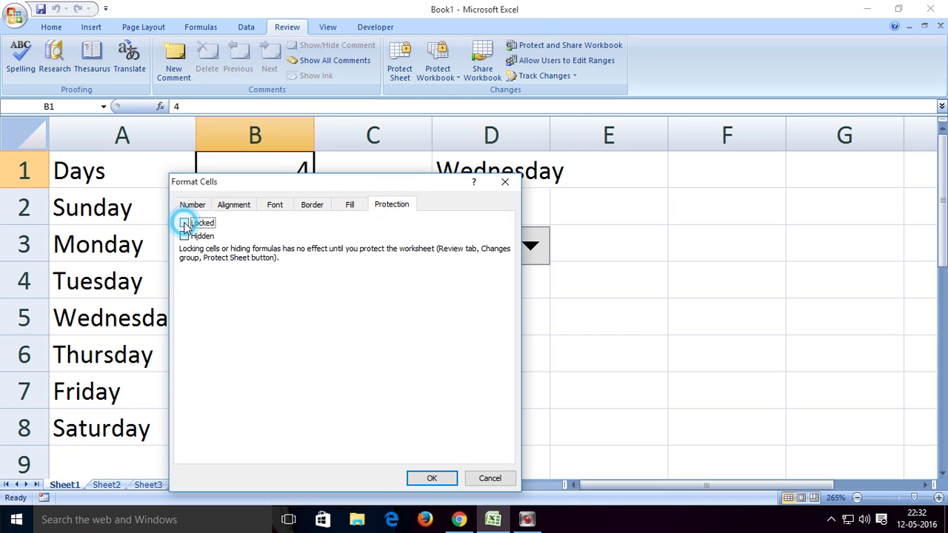
{"action": "left_click", "coordinate": [438, 478]}
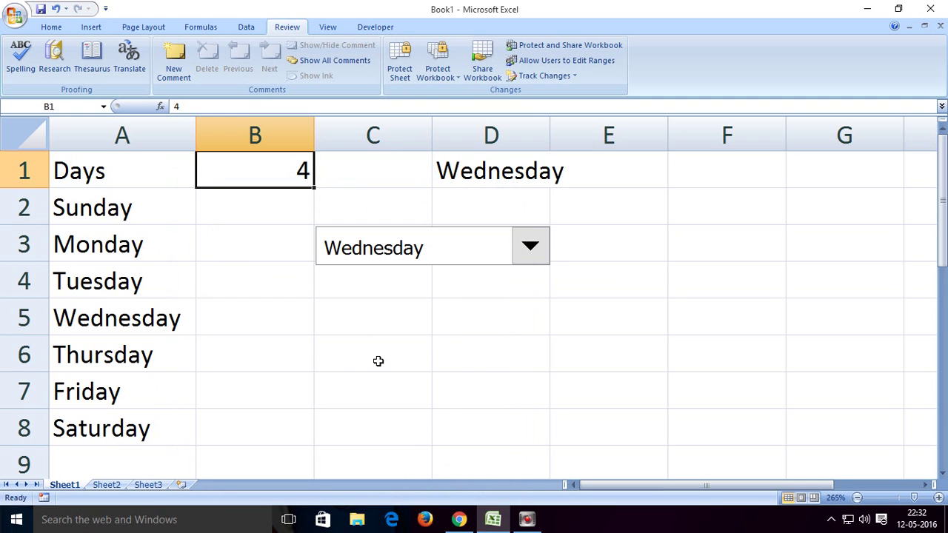
{"action": "left_click", "coordinate": [378, 361]}
Protect Sheet1 with a password, confirming it a second time
{"action": "left_click", "coordinate": [404, 70]}
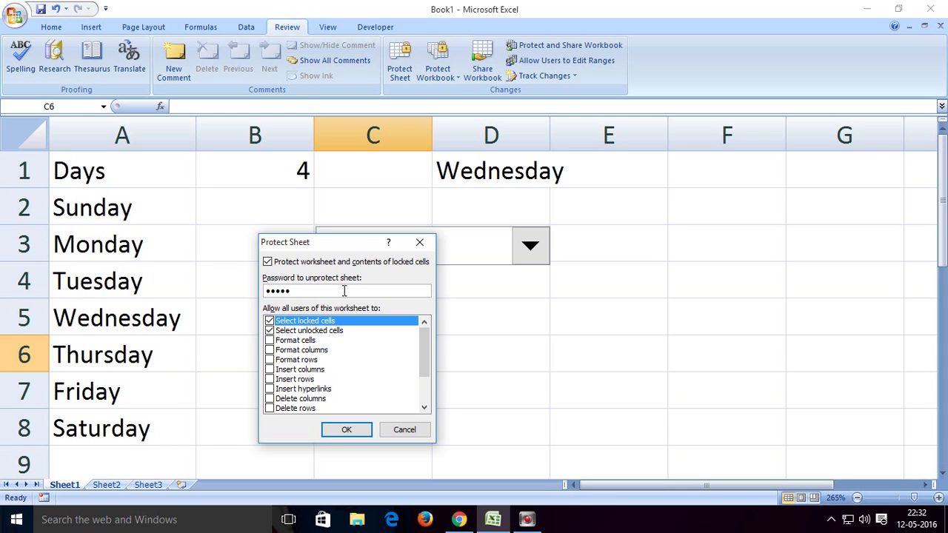
{"action": "left_click", "coordinate": [364, 438]}
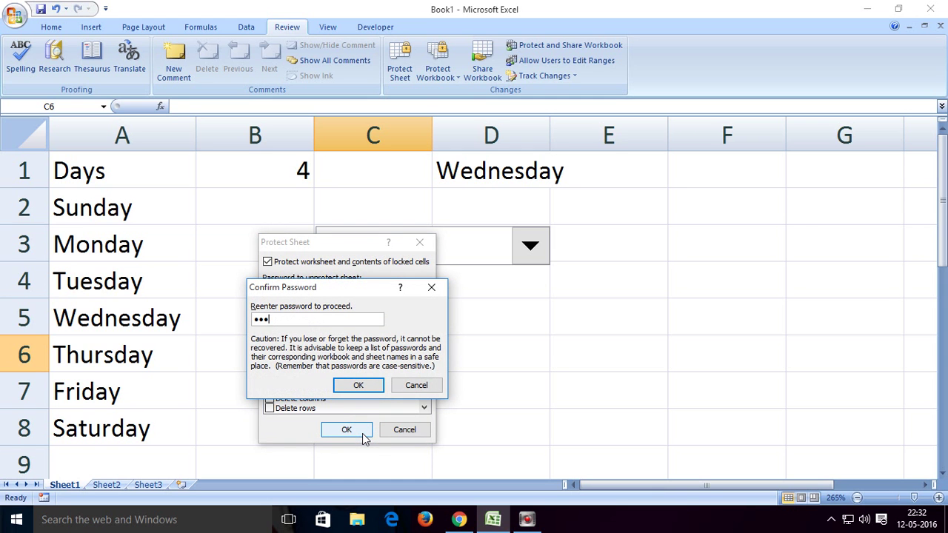
{"action": "left_click", "coordinate": [370, 387]}
On the protected sheet, pick Sunday and then Wednesday from the day combo box
{"action": "left_click", "coordinate": [498, 399]}
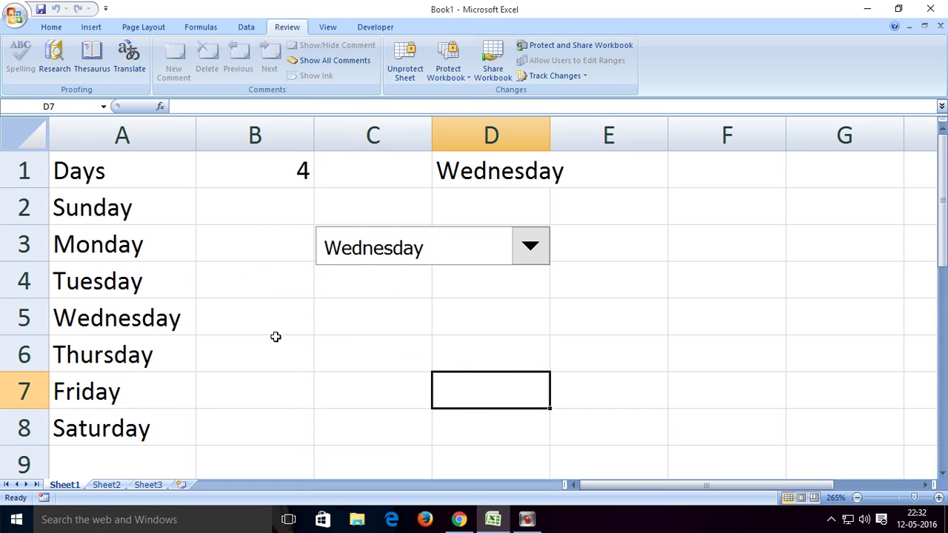
{"action": "scroll", "coordinate": [289, 348], "scroll_direction": "down", "scroll_amount": 5}
{"action": "scroll", "coordinate": [293, 350], "scroll_direction": "up", "scroll_amount": 5}
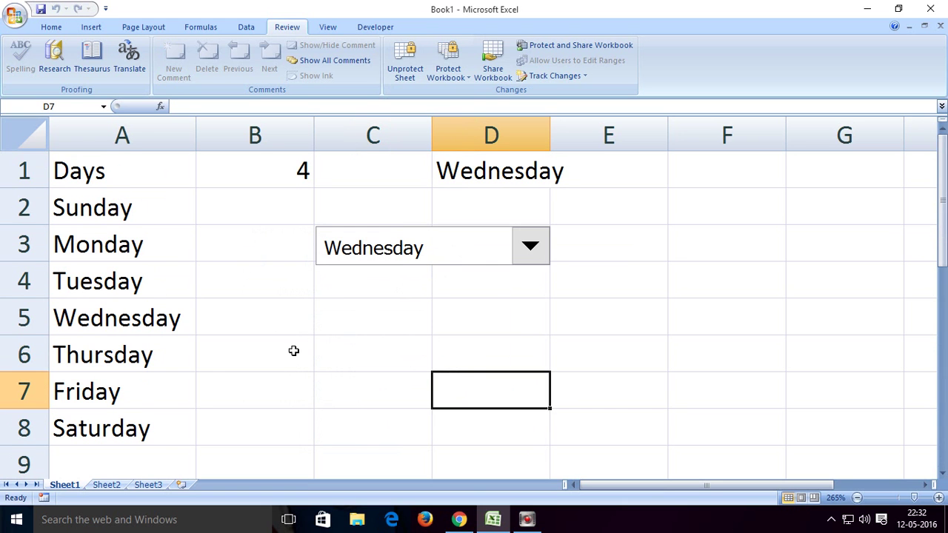
{"action": "left_click", "coordinate": [390, 255]}
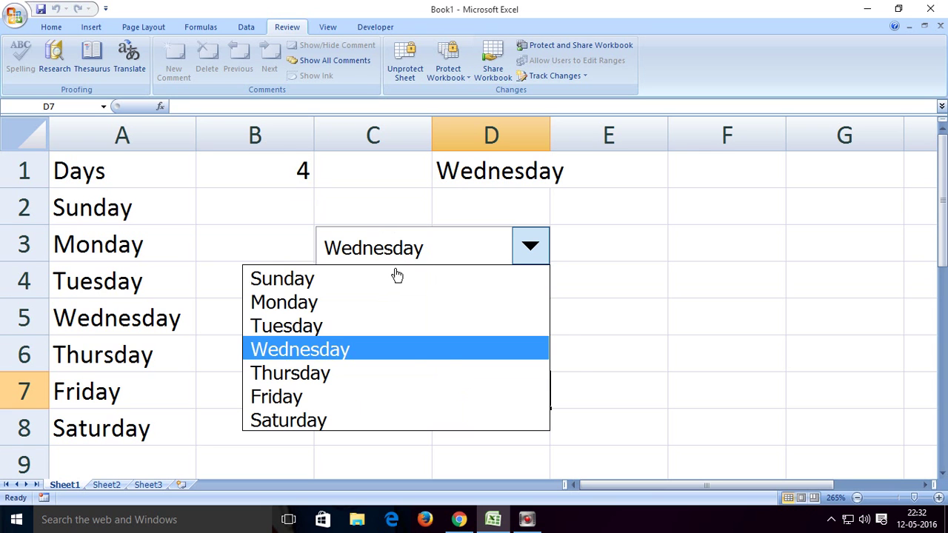
{"action": "left_click", "coordinate": [693, 372]}
{"action": "left_click", "coordinate": [524, 259]}
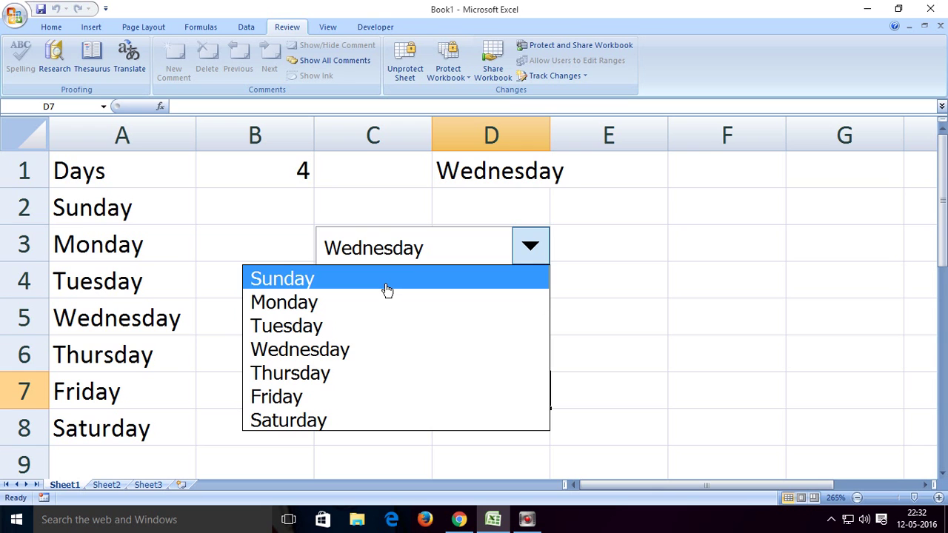
{"action": "left_click", "coordinate": [386, 289]}
{"action": "left_click", "coordinate": [527, 250]}
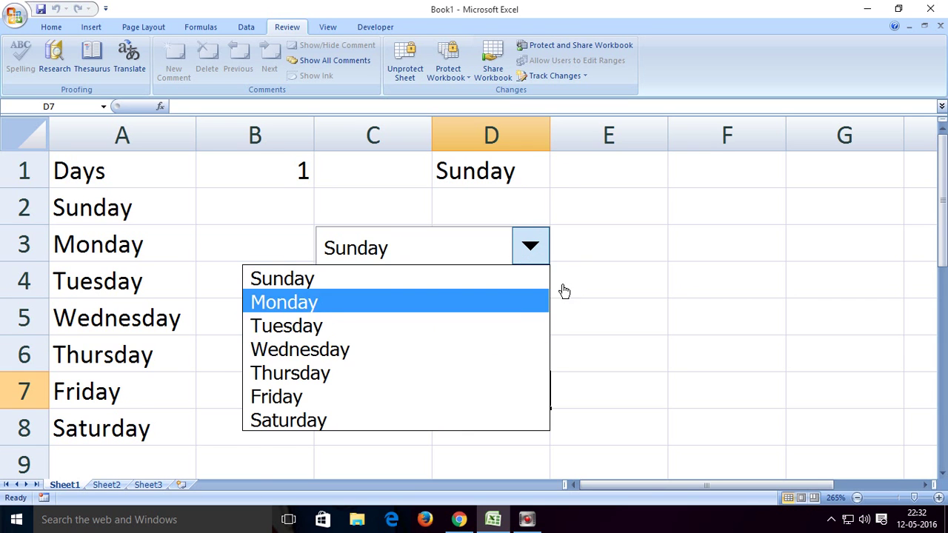
{"action": "left_click", "coordinate": [682, 303]}
{"action": "left_click", "coordinate": [548, 260]}
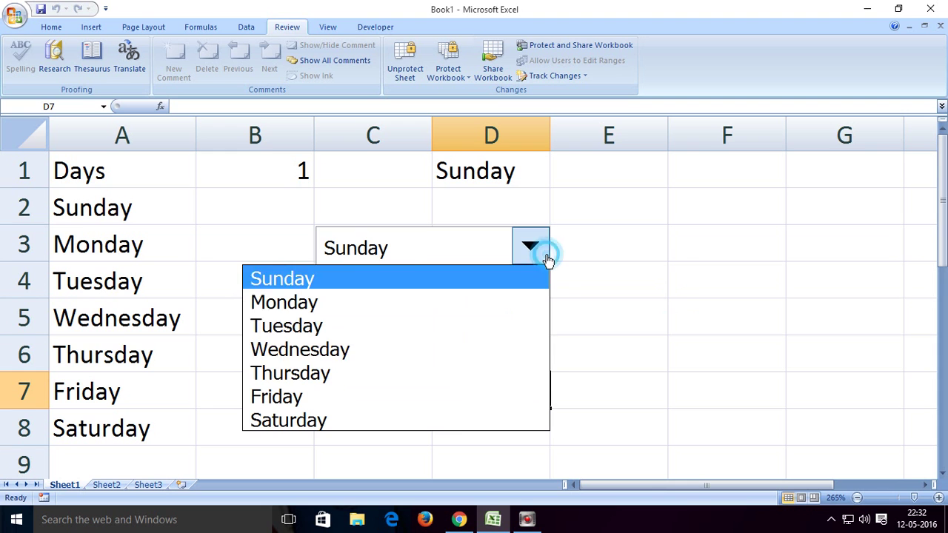
{"action": "left_click", "coordinate": [438, 359]}
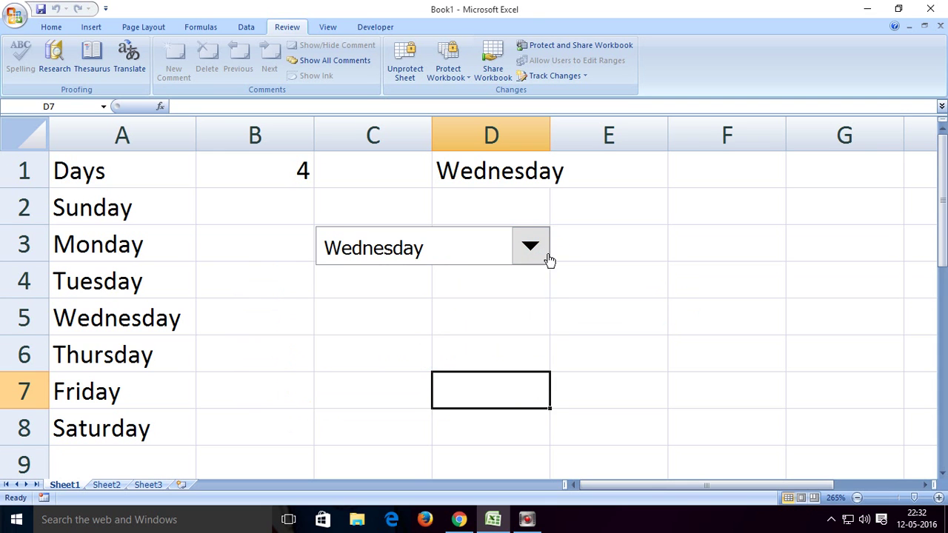
Pick Friday, Saturday, Sunday and Wednesday, finishing on Thursday (B1 5, D1 Thursday)
{"action": "left_click", "coordinate": [541, 251]}
{"action": "left_click", "coordinate": [442, 389]}
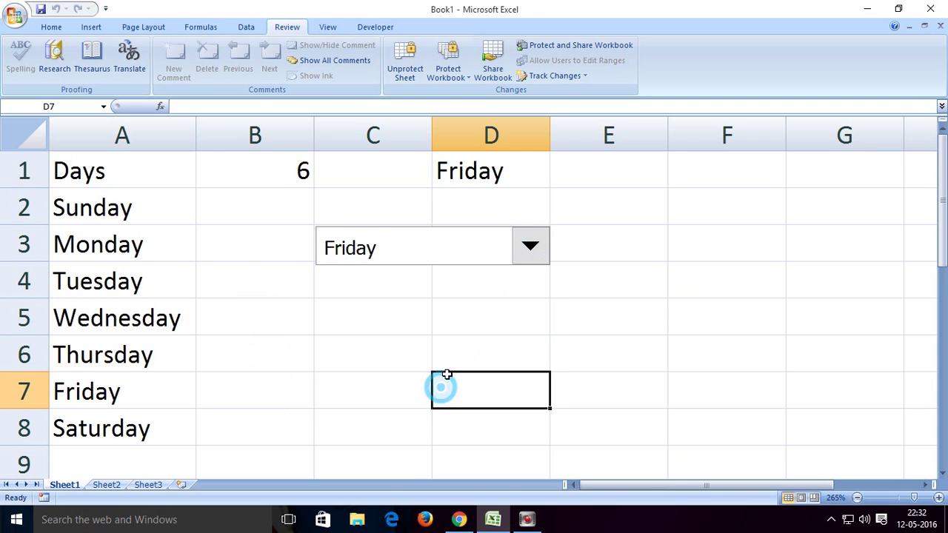
{"action": "left_click", "coordinate": [545, 250]}
{"action": "left_click", "coordinate": [455, 422]}
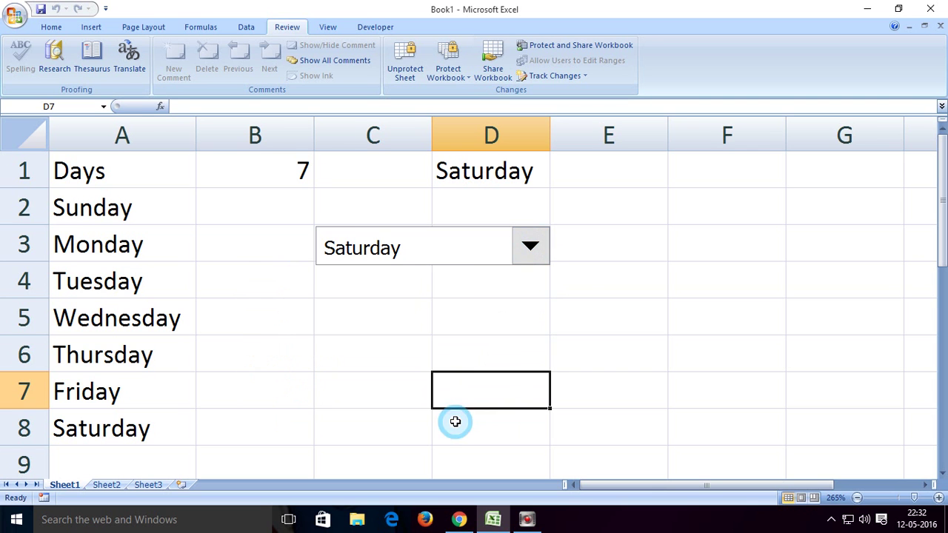
{"action": "left_click", "coordinate": [530, 250]}
{"action": "left_click", "coordinate": [312, 279]}
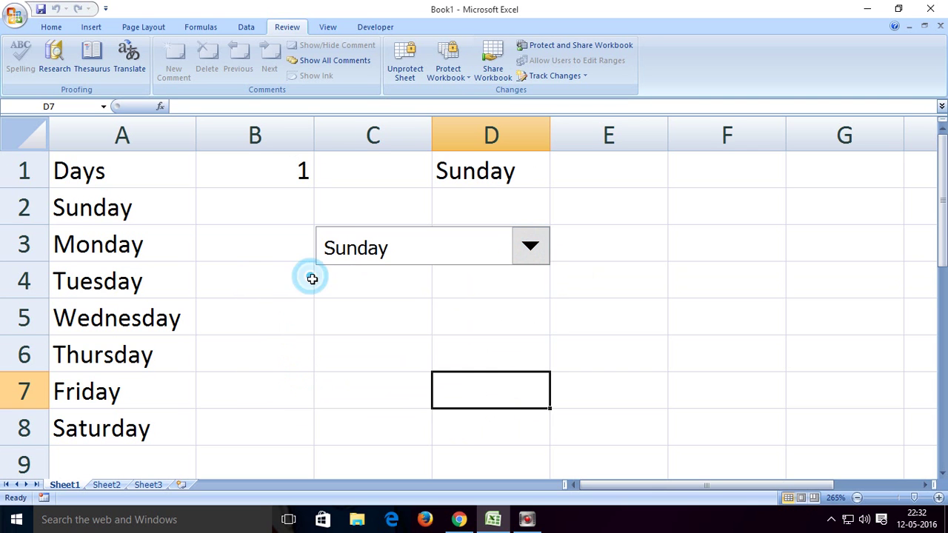
{"action": "left_click", "coordinate": [532, 258]}
{"action": "left_click", "coordinate": [476, 338]}
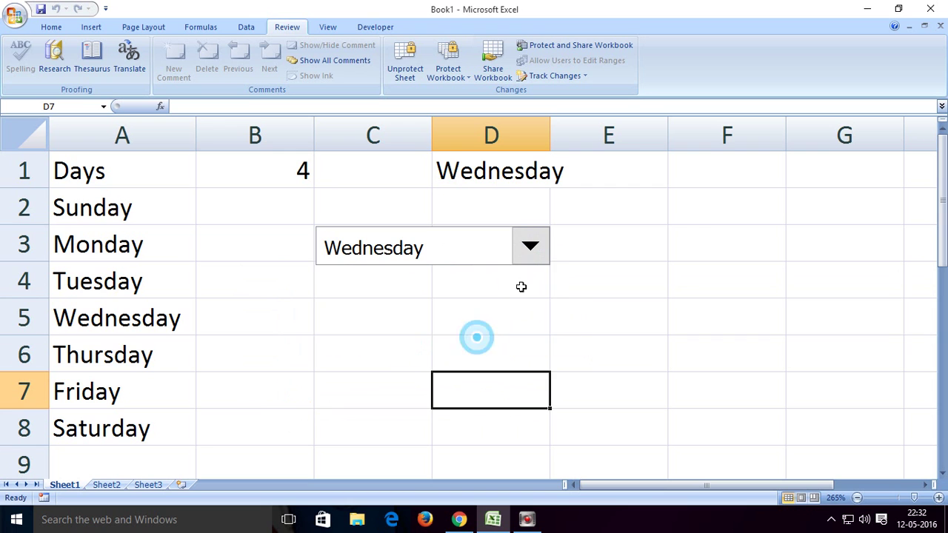
{"action": "left_click", "coordinate": [533, 250]}
{"action": "left_click", "coordinate": [454, 367]}
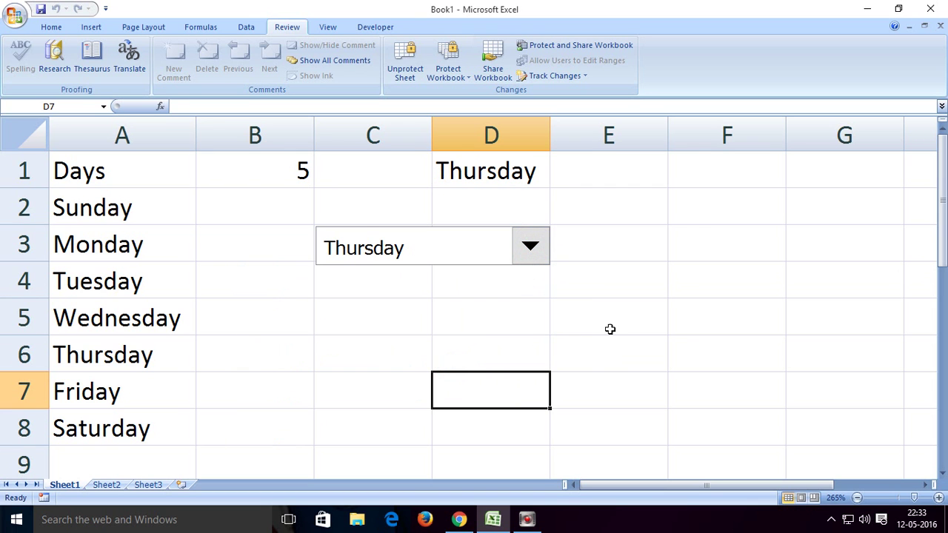
Select B1, B5 and A1, try editing the locked Days heading, and dismiss the protected-sheet warning
{"action": "left_click", "coordinate": [225, 180]}
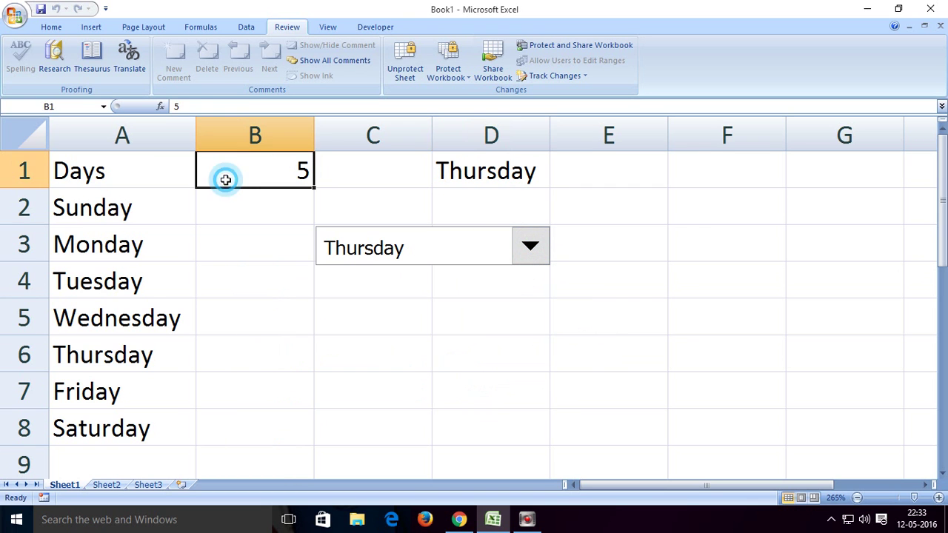
{"action": "left_click", "coordinate": [256, 313]}
{"action": "left_click", "coordinate": [126, 178]}
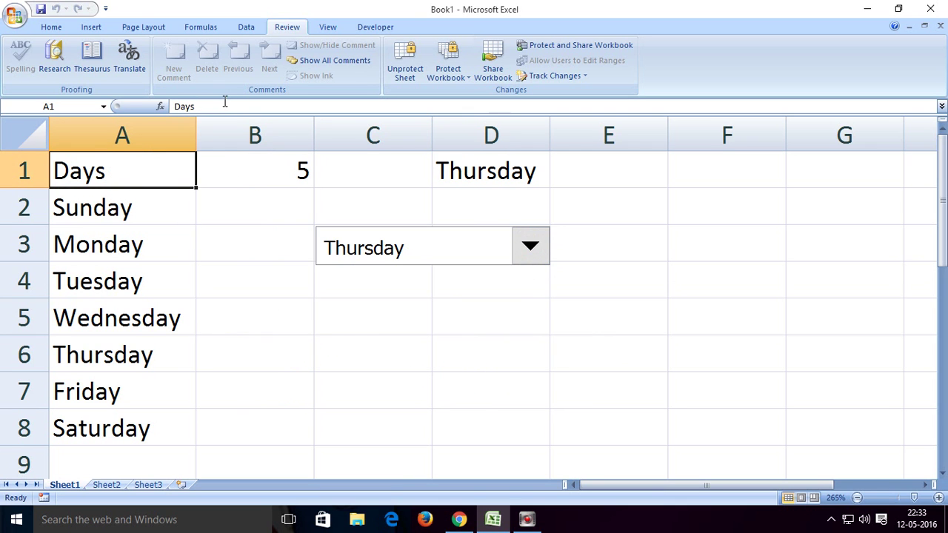
{"action": "left_click", "coordinate": [225, 106]}
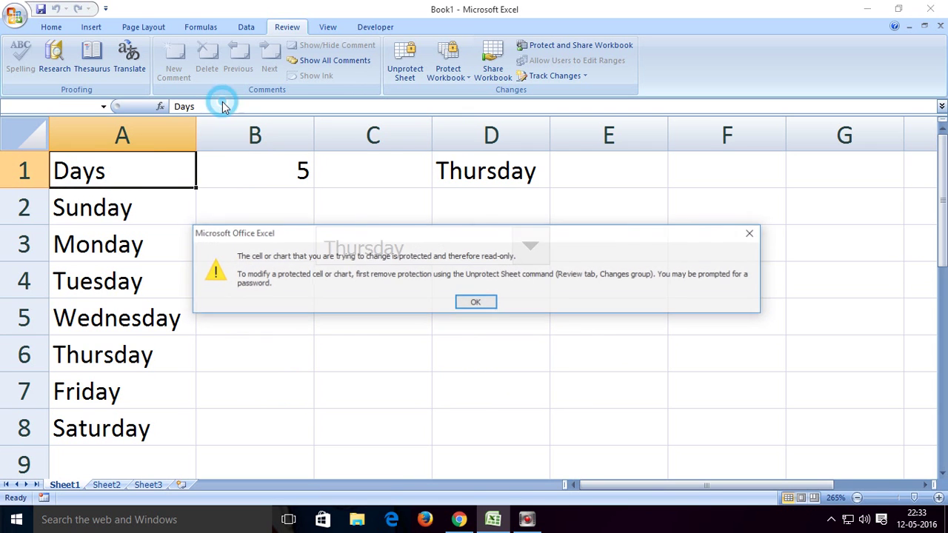
{"action": "left_click", "coordinate": [752, 234]}
{"action": "left_click", "coordinate": [470, 418]}
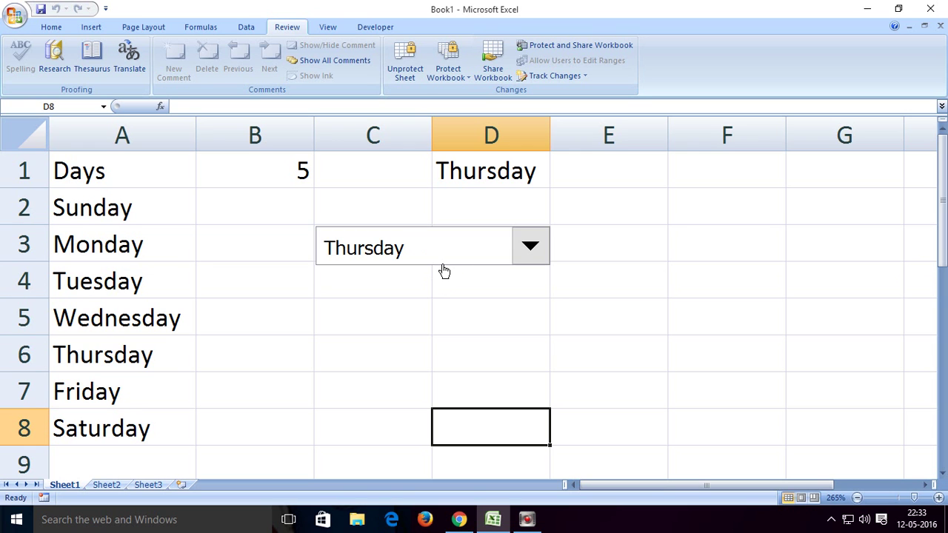
Try to cut the protected cell D3 and dismiss the read-only warning
{"action": "right_click", "coordinate": [446, 255]}
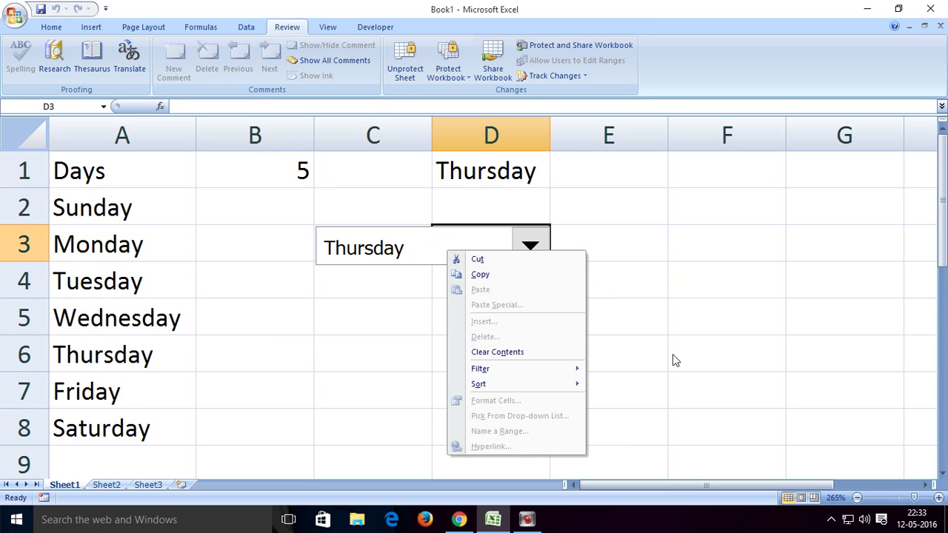
{"action": "right_click", "coordinate": [648, 348]}
{"action": "left_click", "coordinate": [477, 265]}
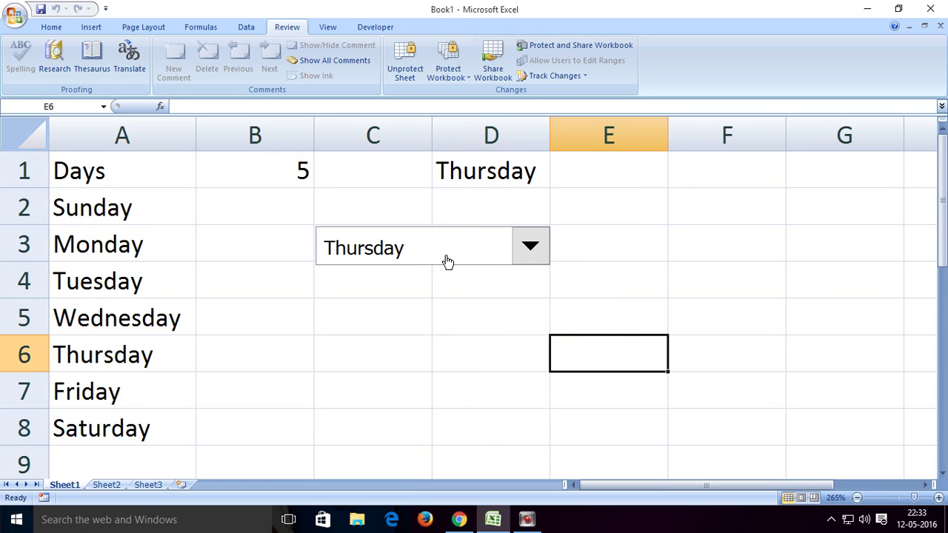
{"action": "right_click", "coordinate": [446, 255]}
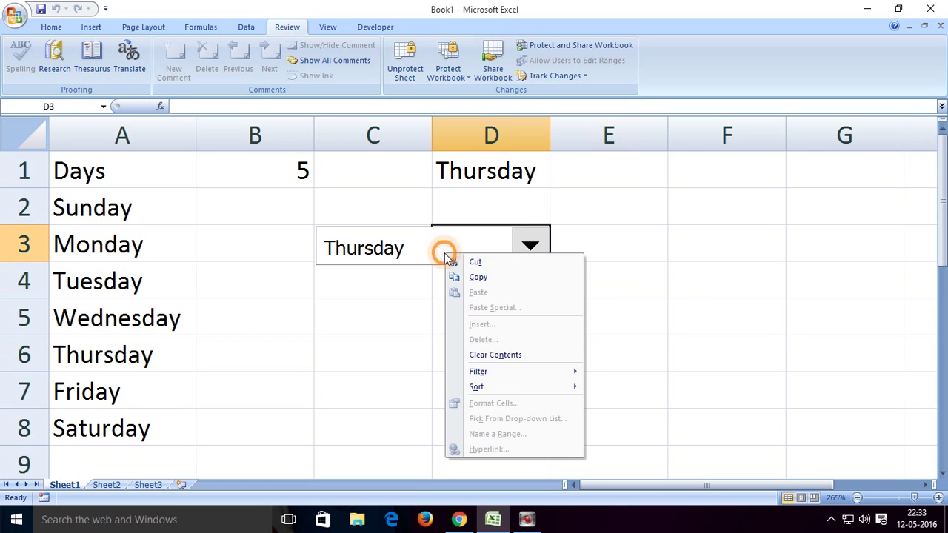
{"action": "left_click", "coordinate": [488, 264]}
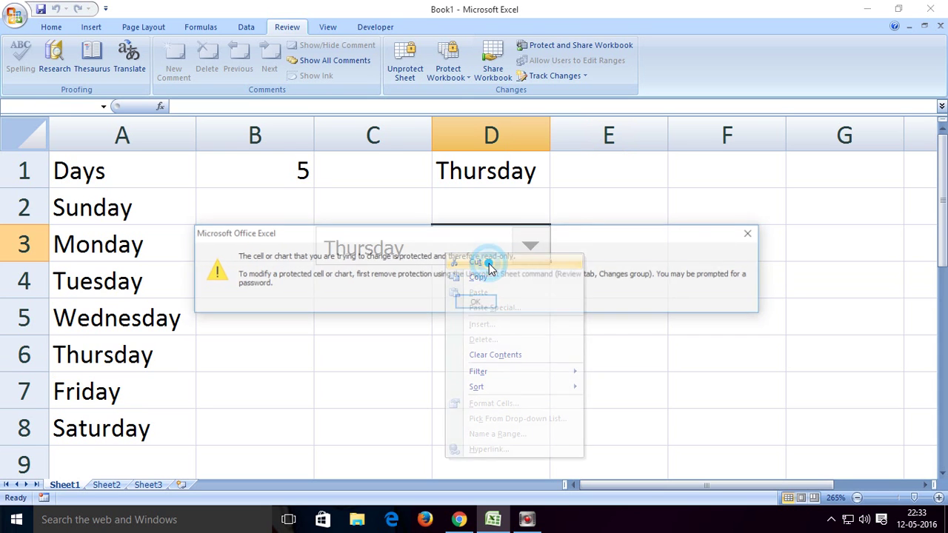
{"action": "left_click", "coordinate": [476, 302]}
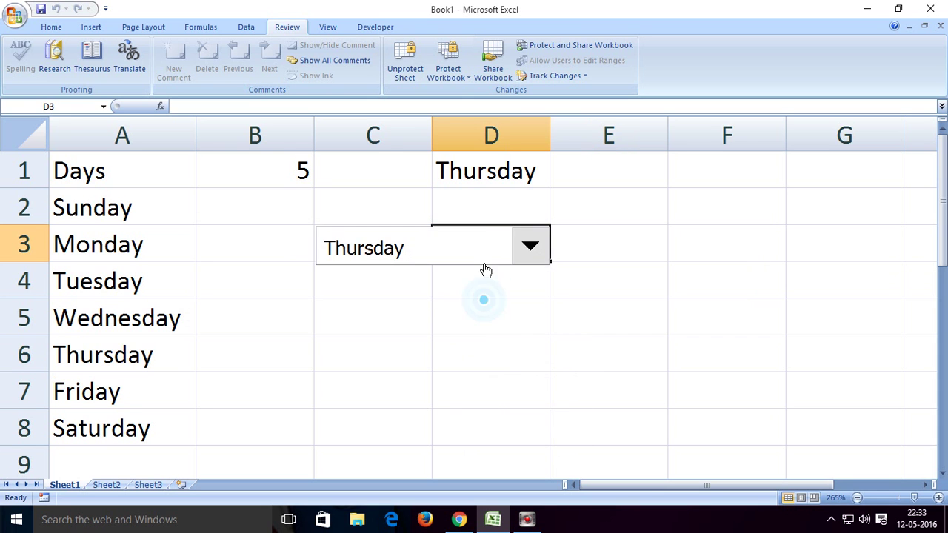
Copy cell D3 successfully, then select D5, E5 and C7
{"action": "right_click", "coordinate": [482, 252]}
{"action": "left_click", "coordinate": [514, 275]}
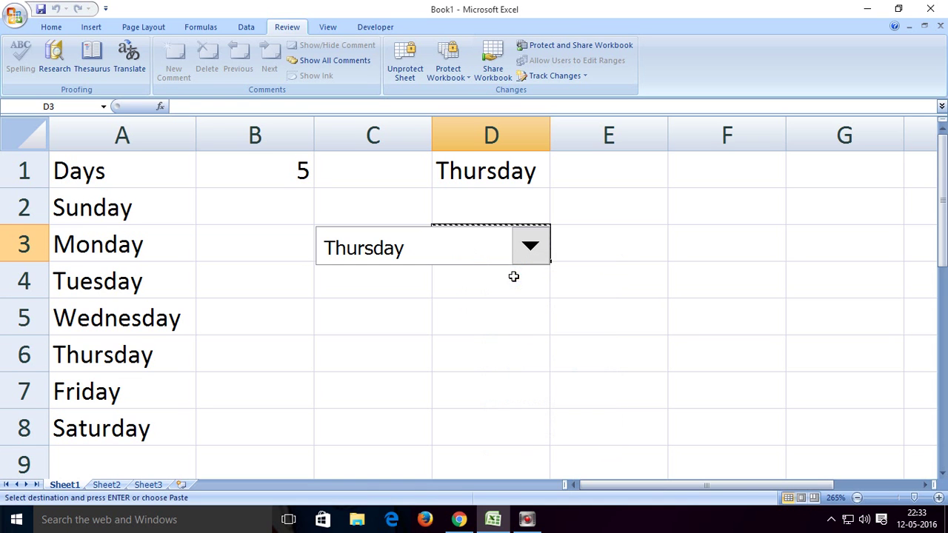
{"action": "left_click", "coordinate": [504, 318]}
{"action": "left_click", "coordinate": [624, 302]}
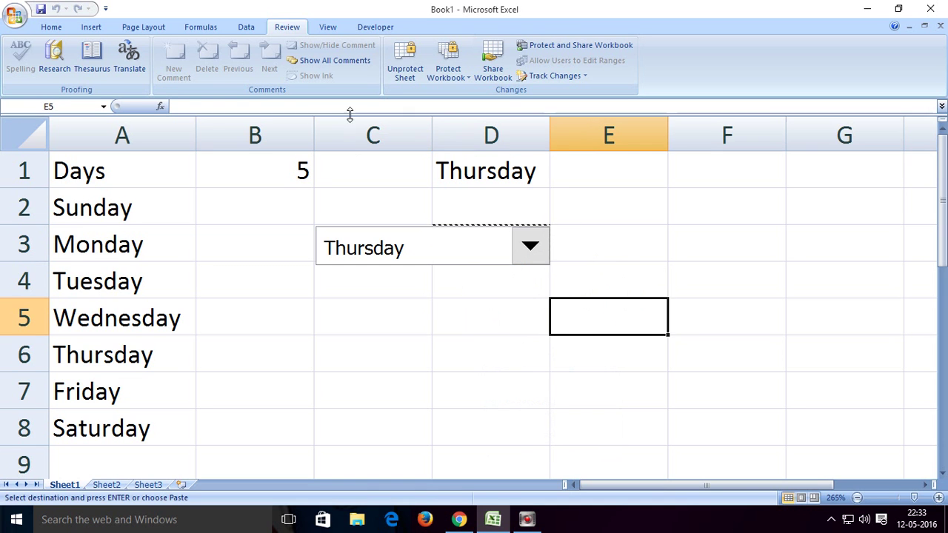
{"action": "left_click", "coordinate": [417, 391]}
Inspect the paste options over C3 without pasting, then reopen the day list
{"action": "right_click", "coordinate": [408, 250]}
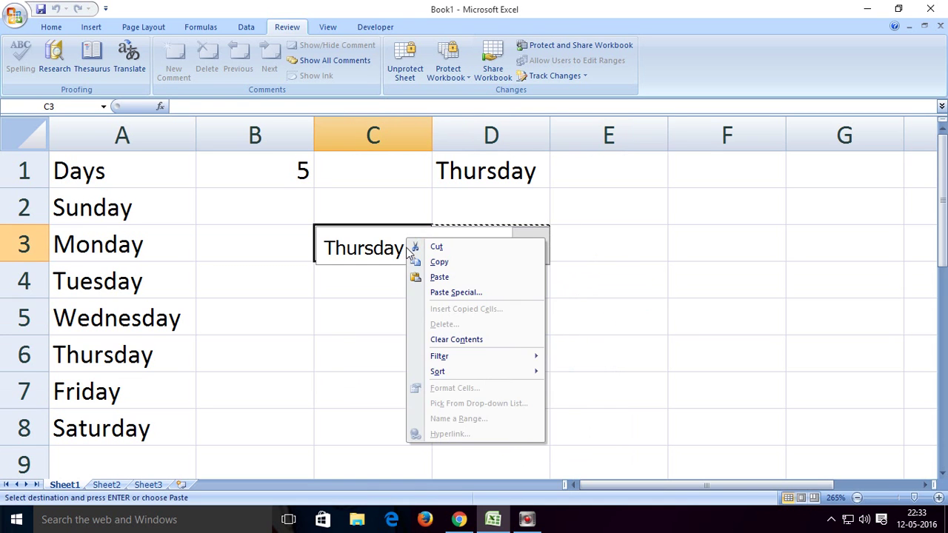
{"action": "left_click", "coordinate": [464, 404]}
{"action": "left_click", "coordinate": [726, 321]}
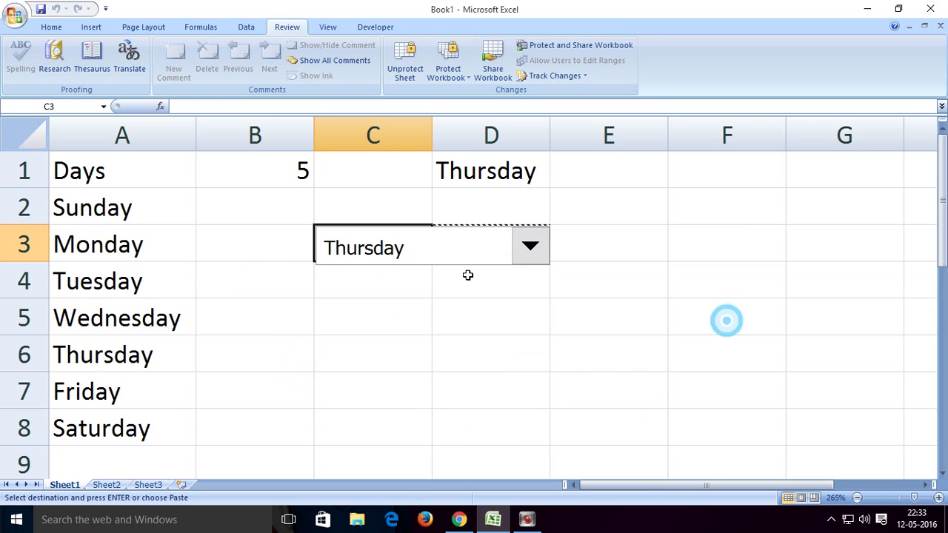
{"action": "right_click", "coordinate": [391, 250]}
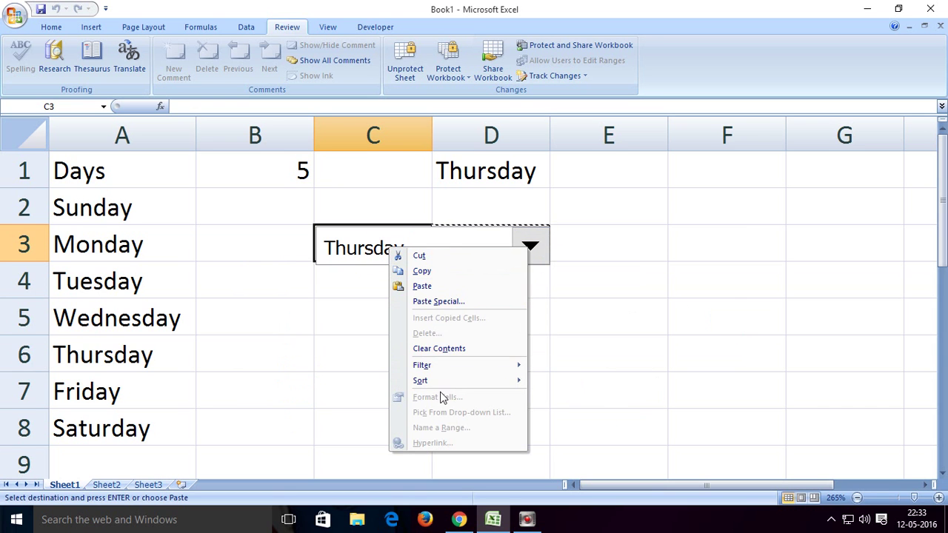
{"action": "left_click", "coordinate": [631, 363]}
{"action": "right_click", "coordinate": [398, 246]}
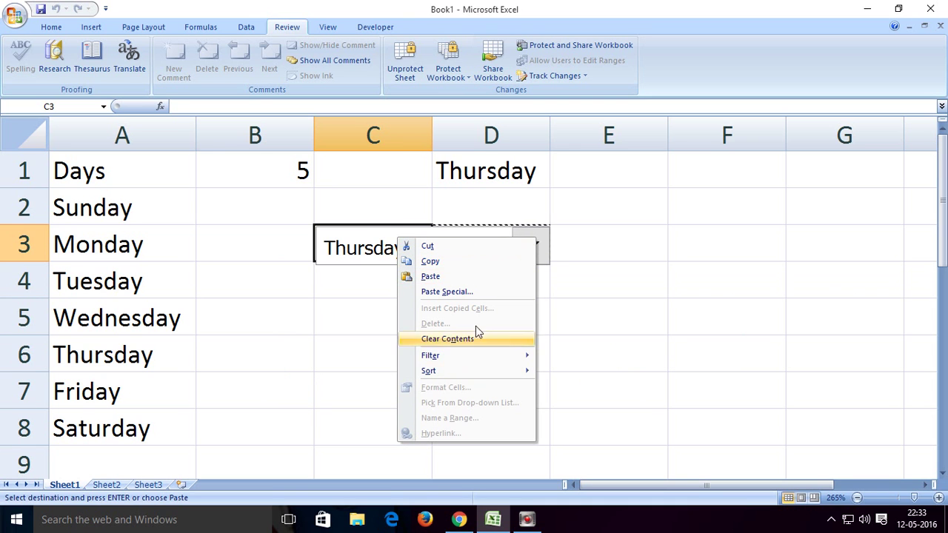
{"action": "left_click", "coordinate": [395, 378]}
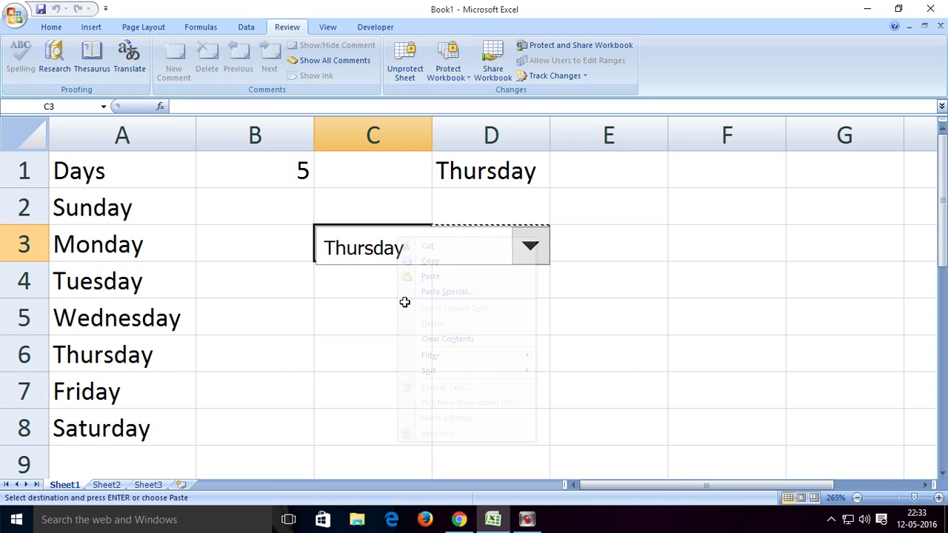
{"action": "left_click", "coordinate": [407, 308]}
{"action": "left_click", "coordinate": [468, 259]}
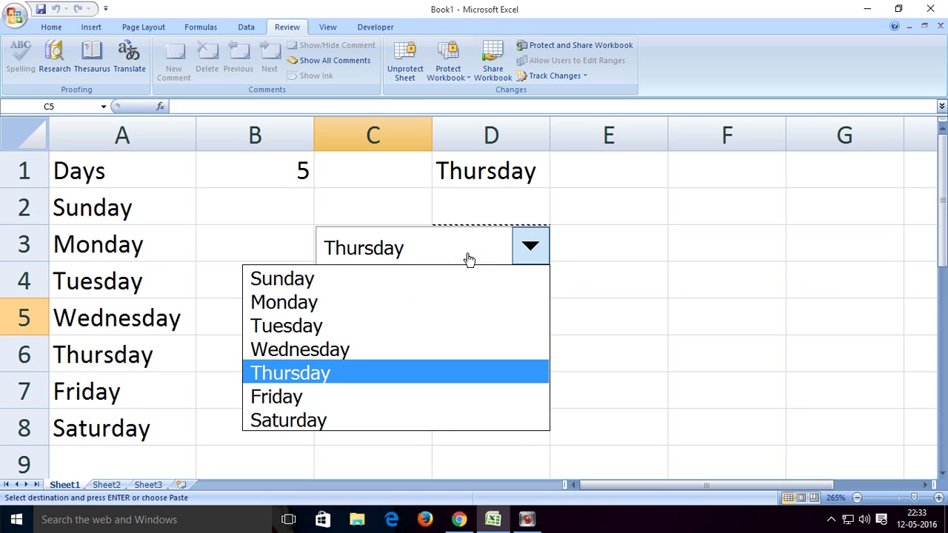
Close the day list and dismiss the C3 right-click menu twice without a command
{"action": "left_click", "coordinate": [535, 257]}
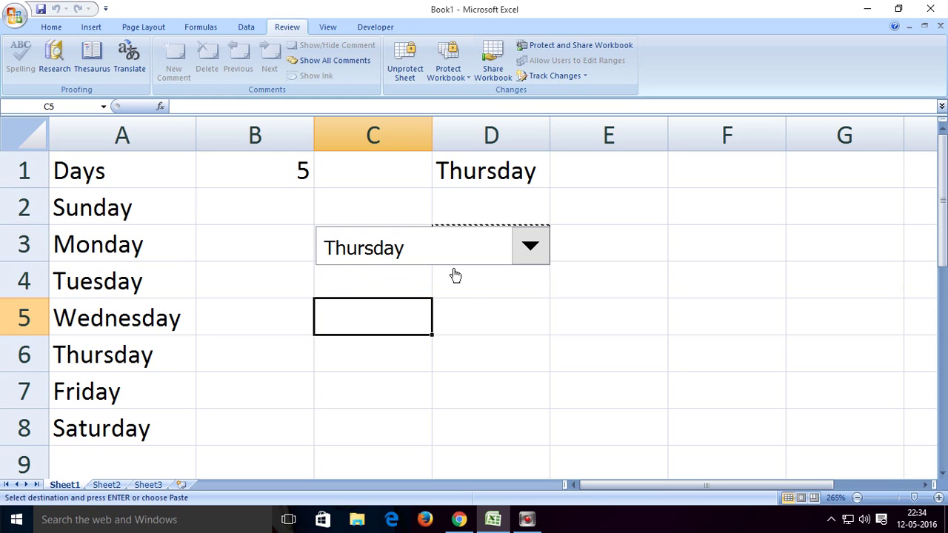
{"action": "left_click", "coordinate": [471, 289]}
{"action": "right_click", "coordinate": [393, 250]}
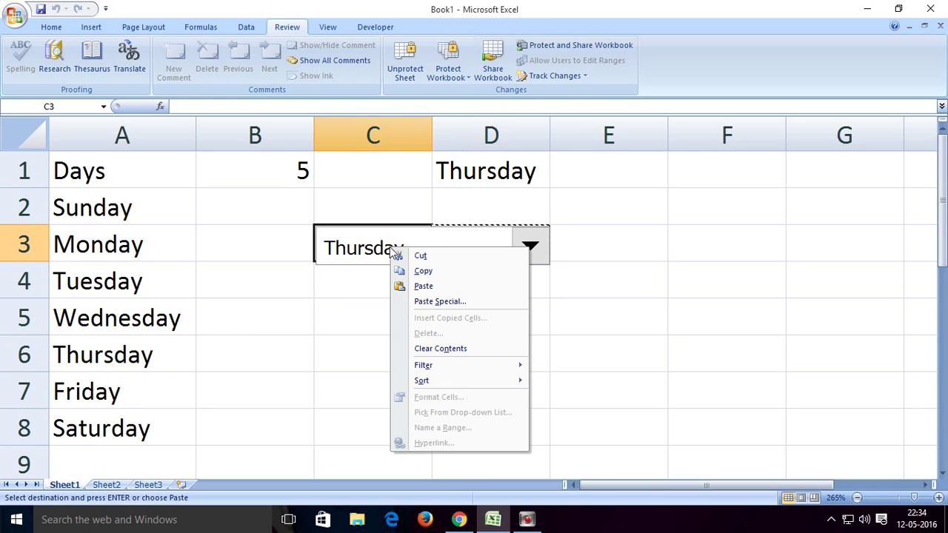
{"action": "left_click", "coordinate": [368, 257]}
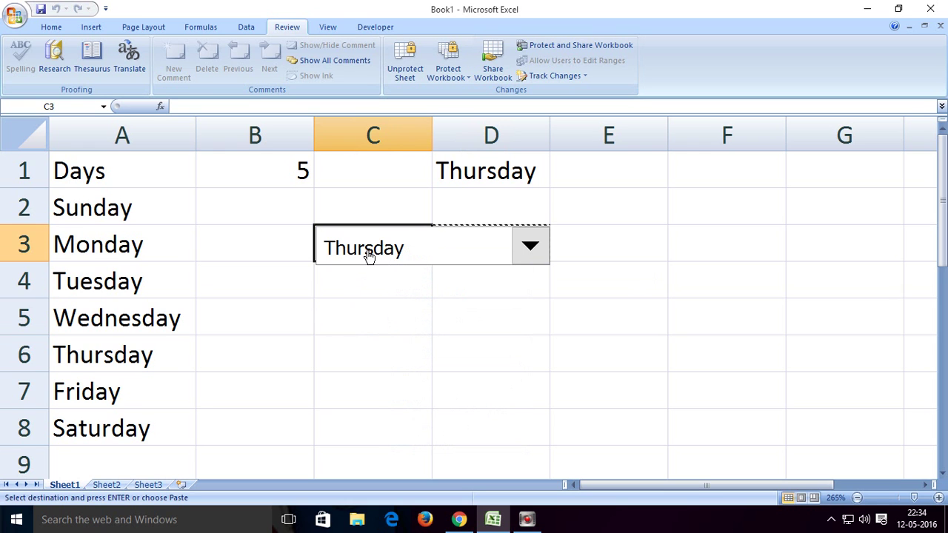
{"action": "right_click", "coordinate": [406, 253]}
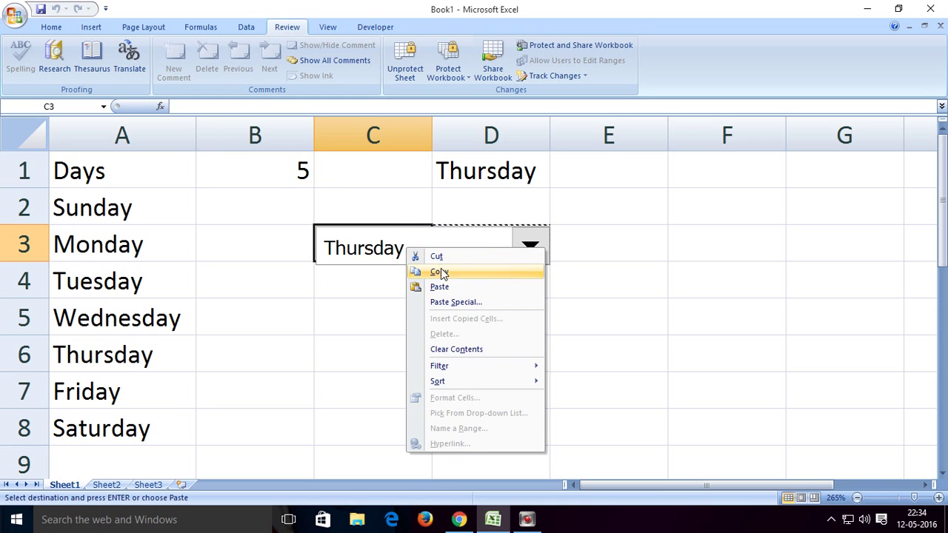
{"action": "key", "text": "Escape"}
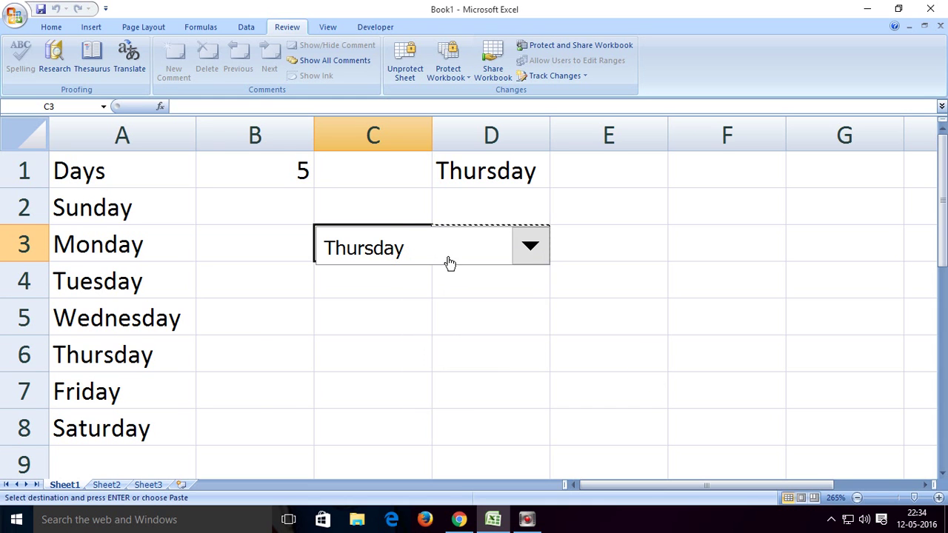
Choose Tuesday in the day combo box, then check D3's right-click menu without using it
{"action": "left_click", "coordinate": [430, 247]}
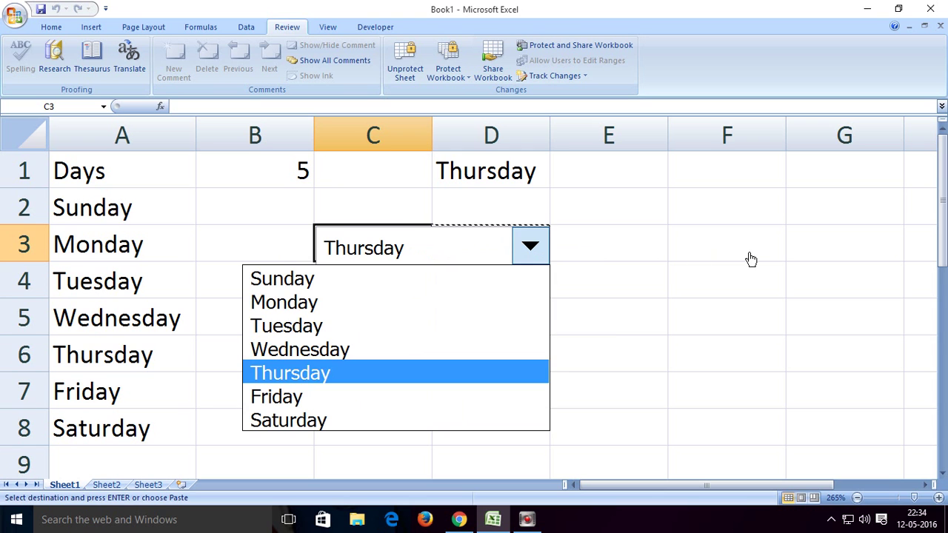
{"action": "left_click", "coordinate": [635, 351]}
{"action": "left_click", "coordinate": [462, 248]}
{"action": "left_click", "coordinate": [702, 386]}
{"action": "left_click", "coordinate": [365, 238]}
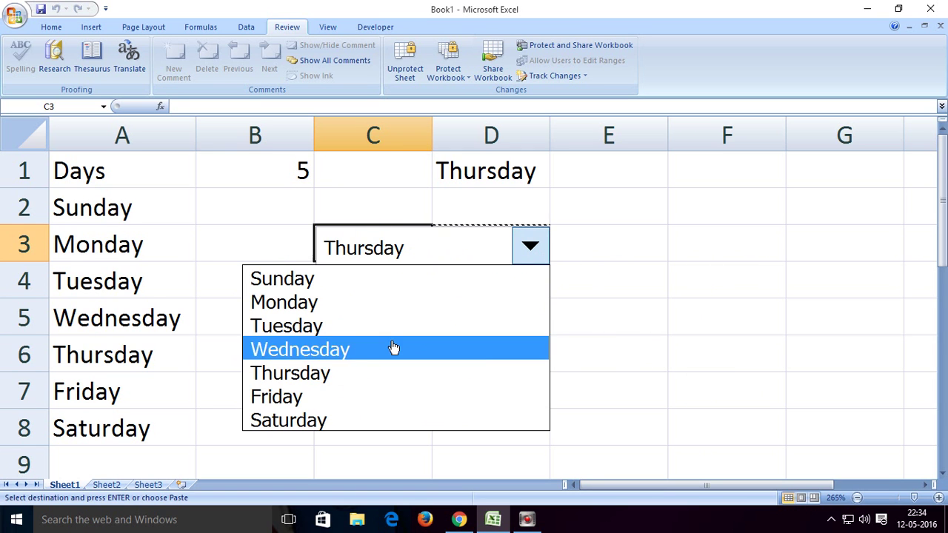
{"action": "left_click", "coordinate": [393, 326]}
{"action": "left_click", "coordinate": [730, 311]}
{"action": "right_click", "coordinate": [439, 246]}
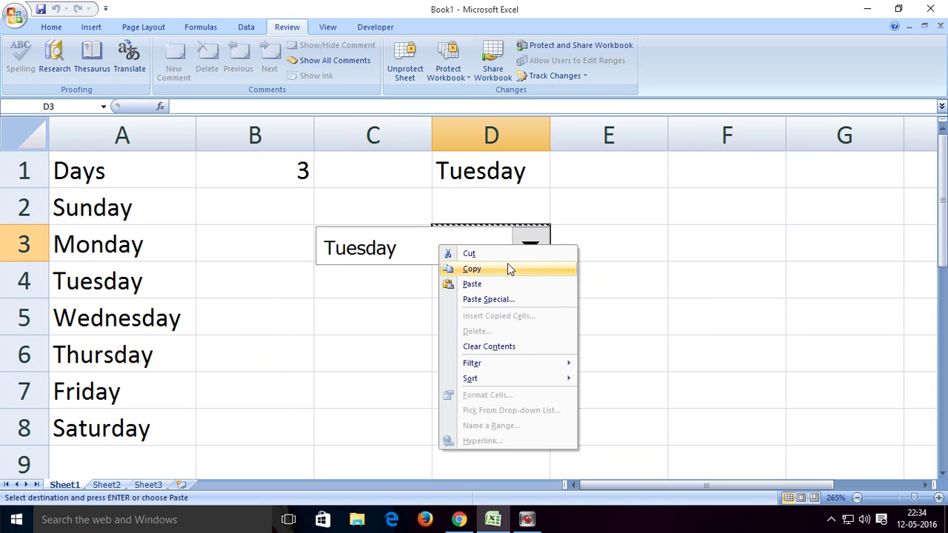
{"action": "left_click", "coordinate": [374, 331]}
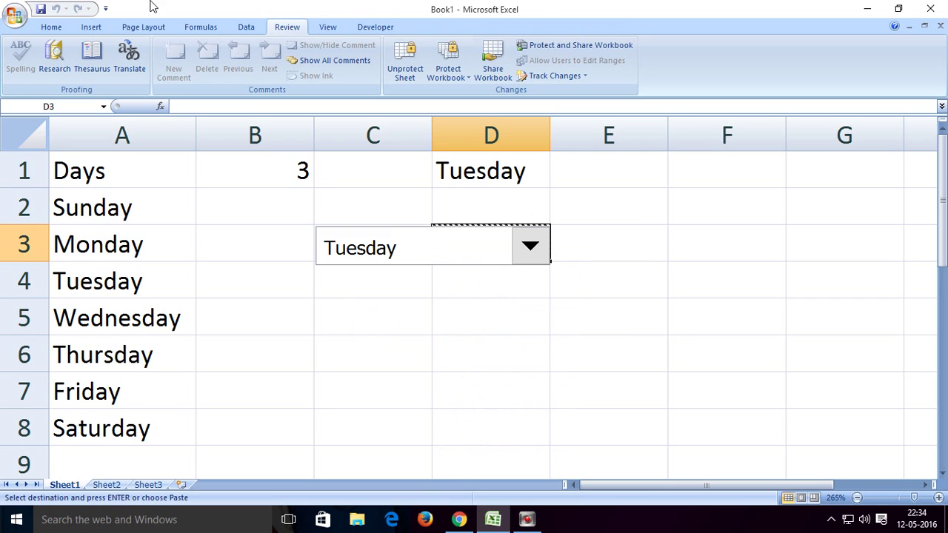